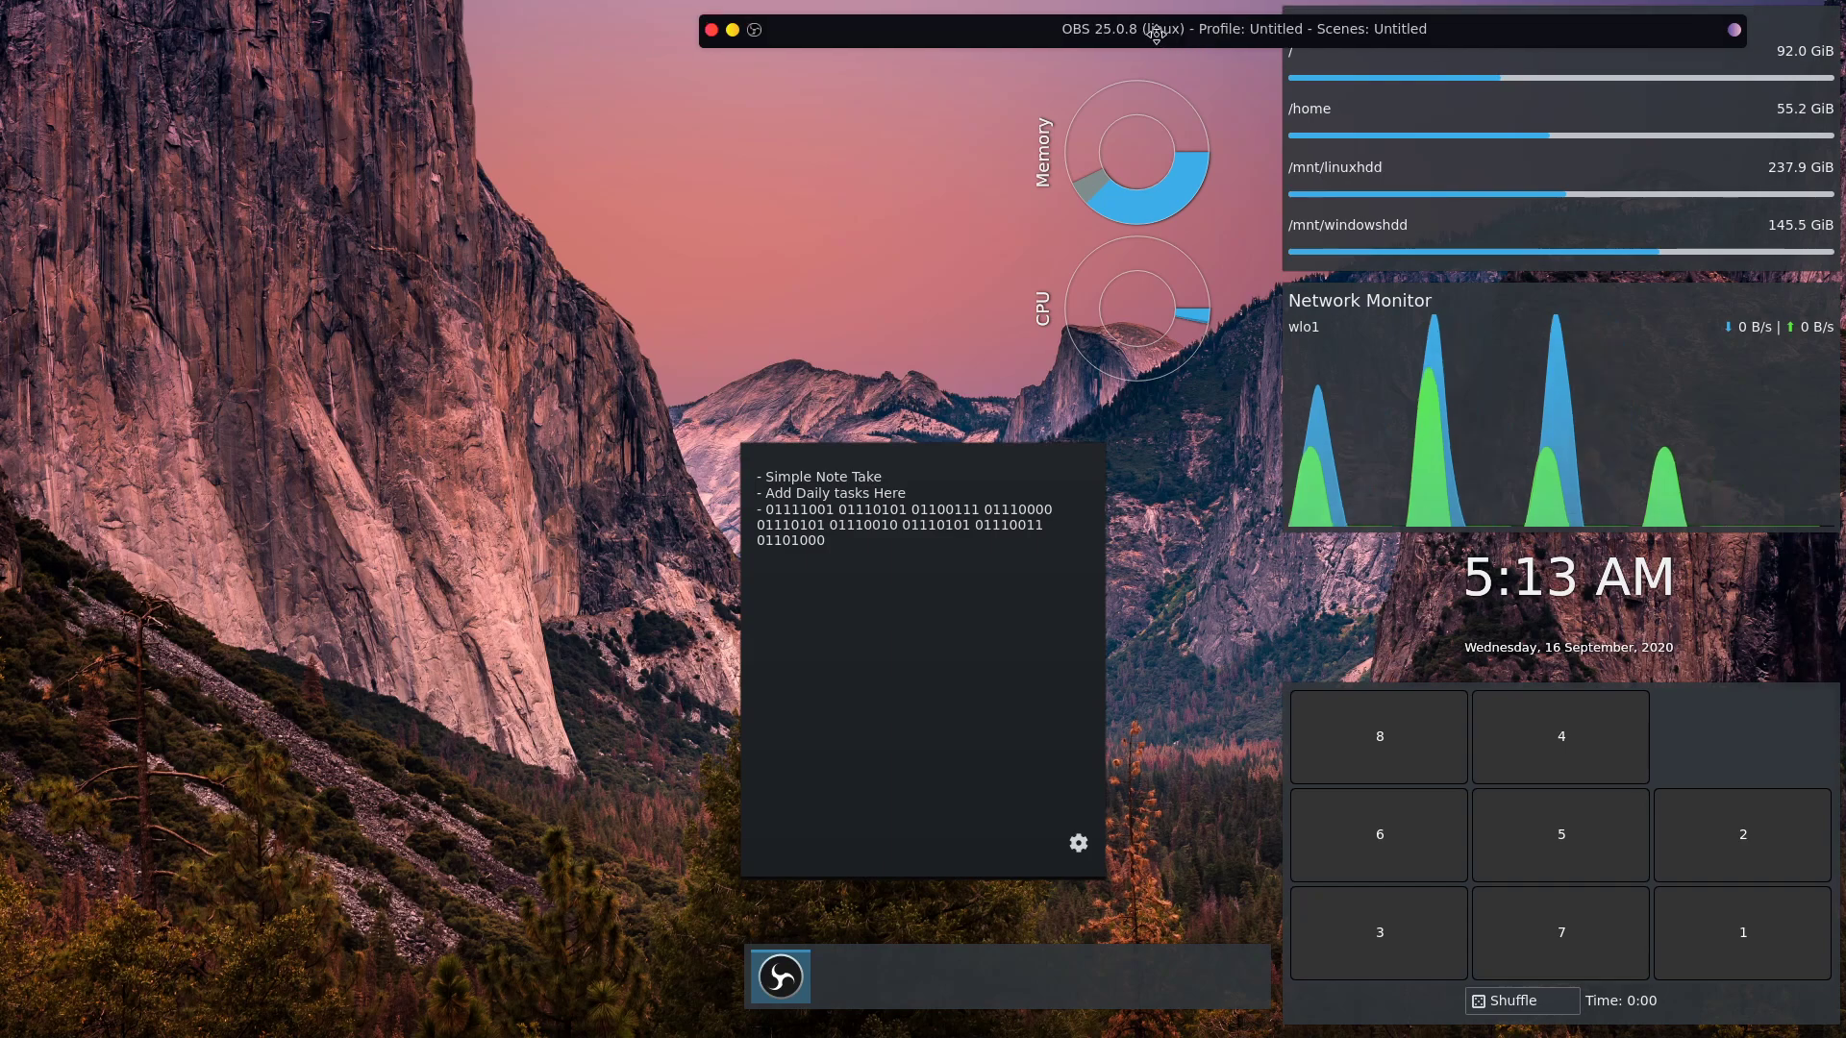
Move the OBS window down and to the left, then bring up its window-actions menu
{"action": "left_click_drag", "start_coordinate": [1186, 32], "coordinate": [641, 75]}
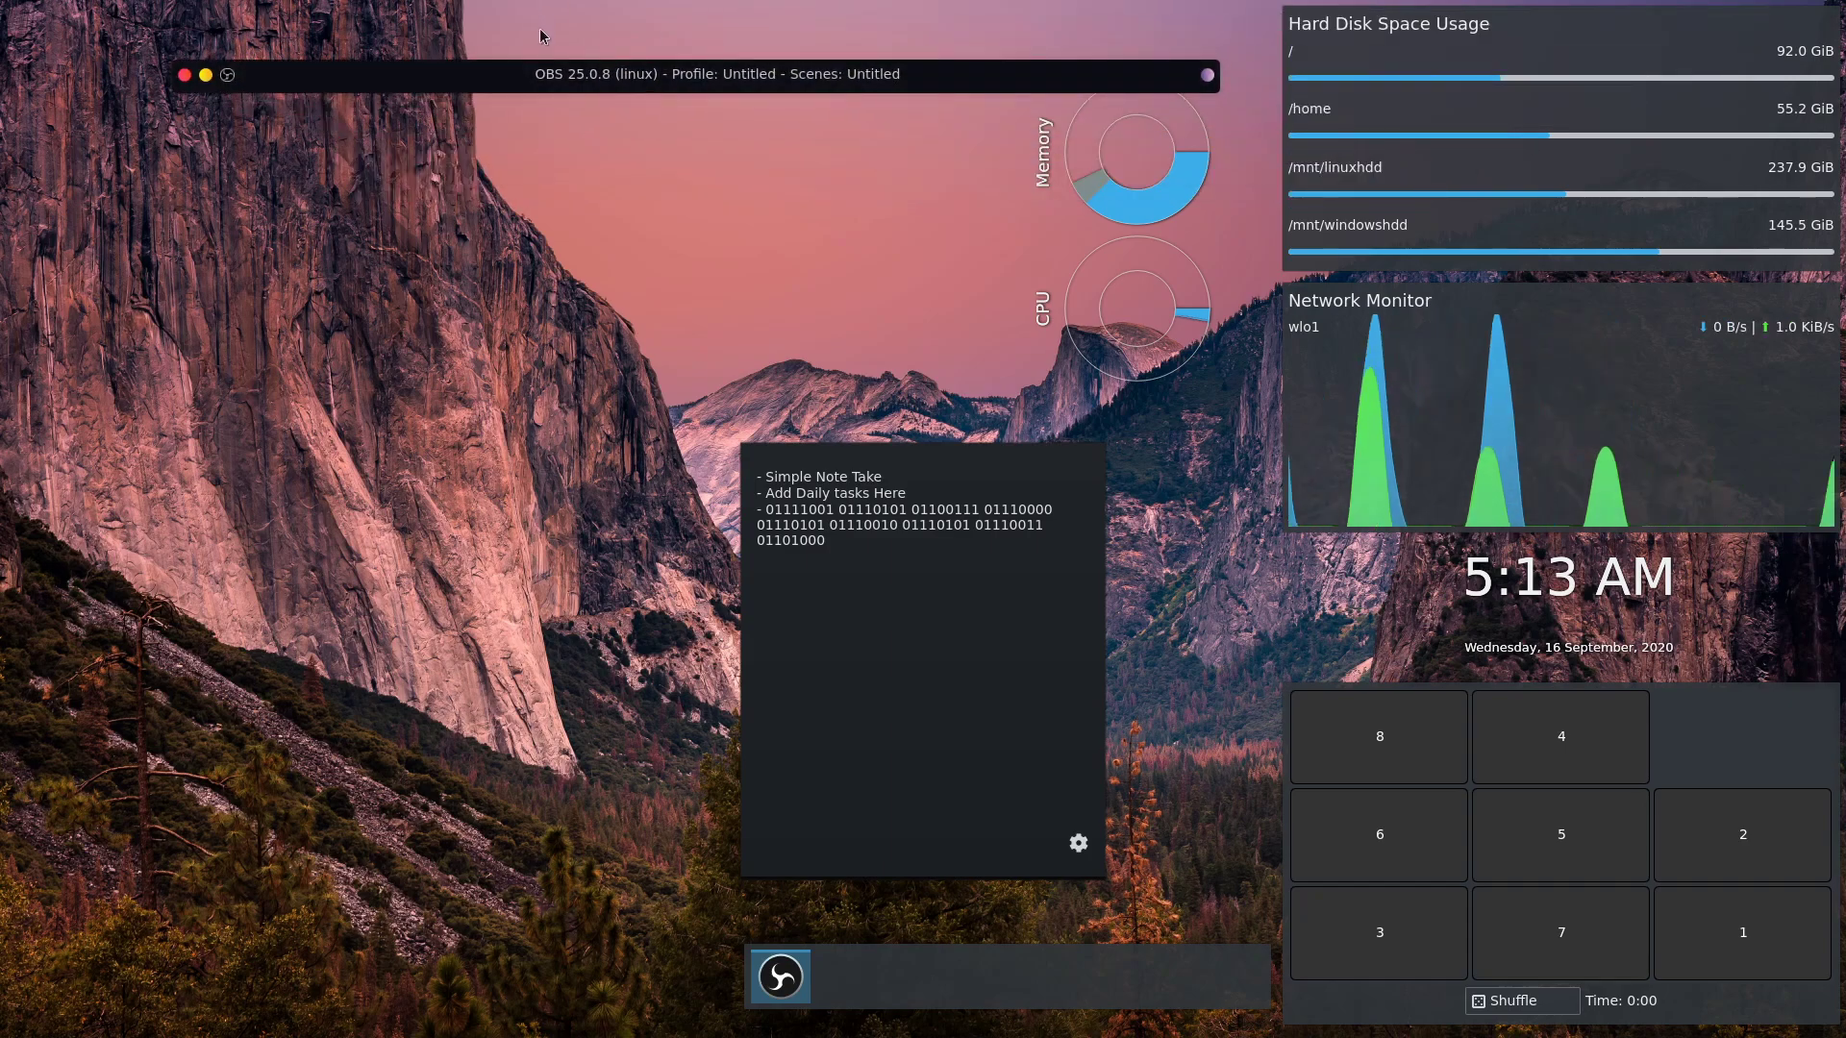
{"action": "right_click", "coordinate": [565, 78]}
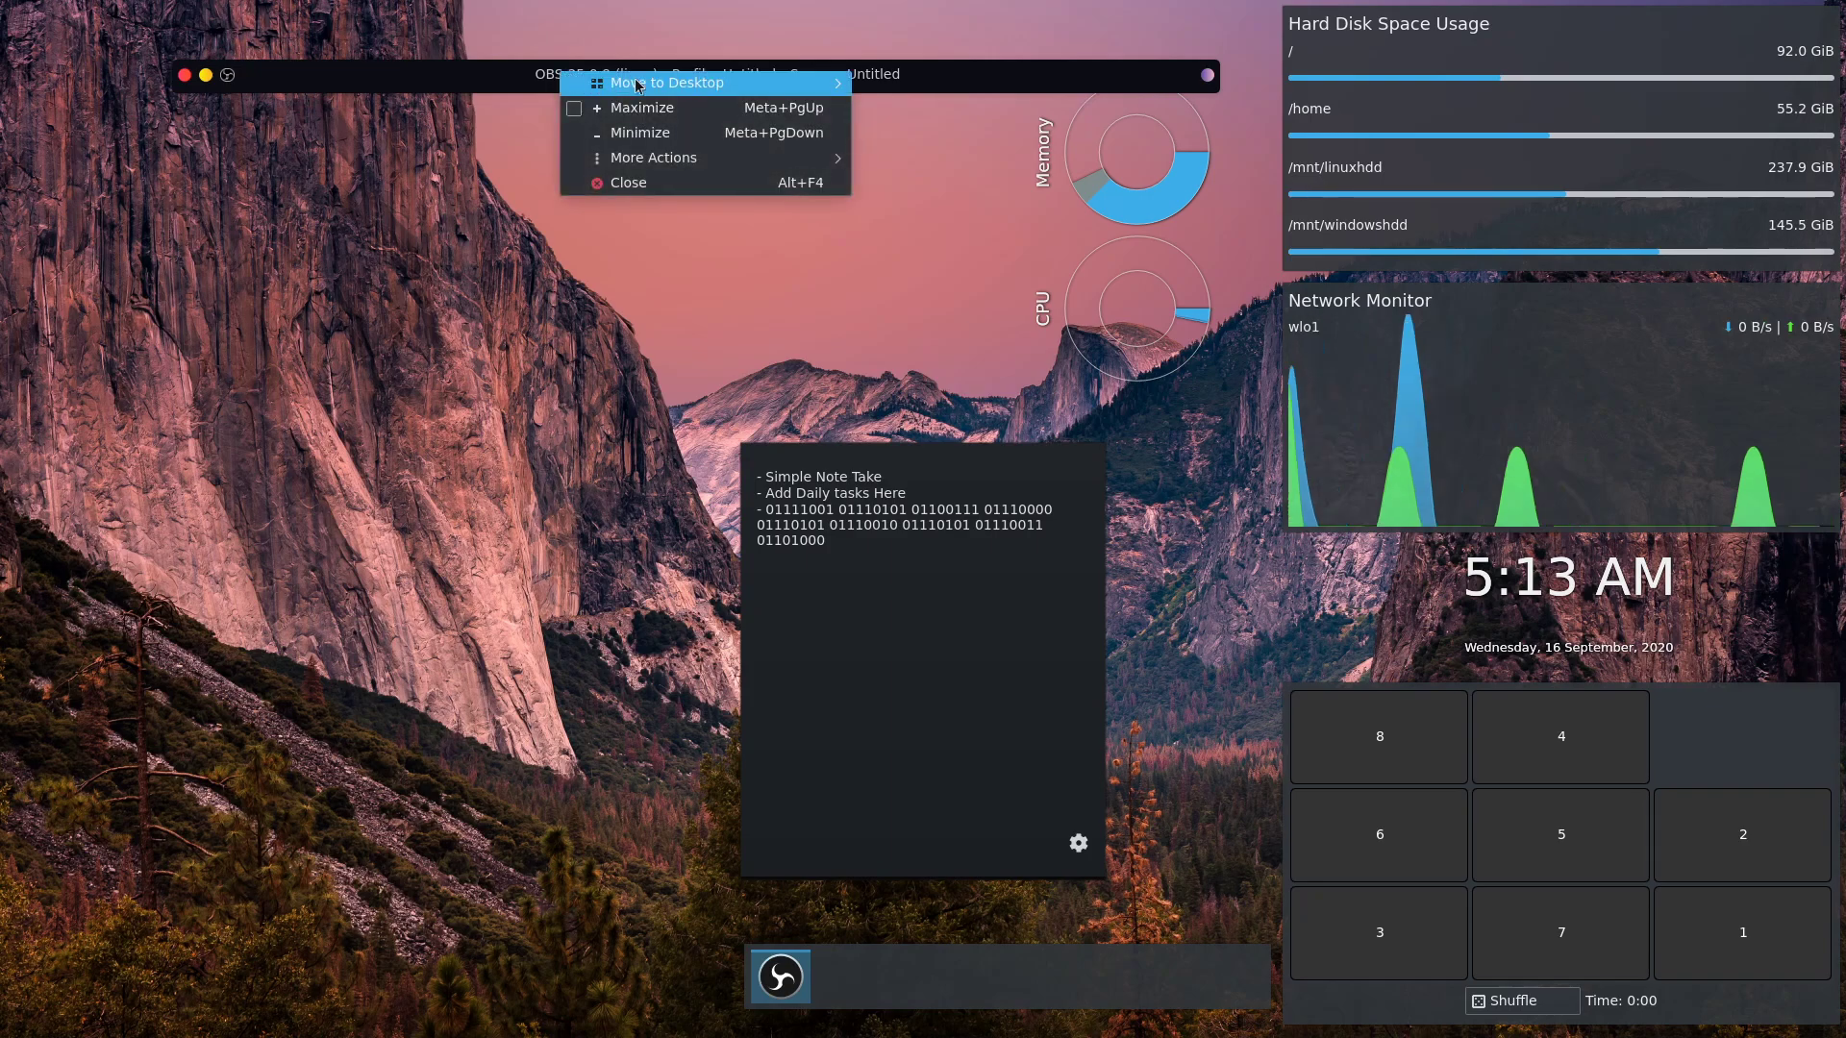
{"action": "mouse_move", "coordinate": [567, 83]}
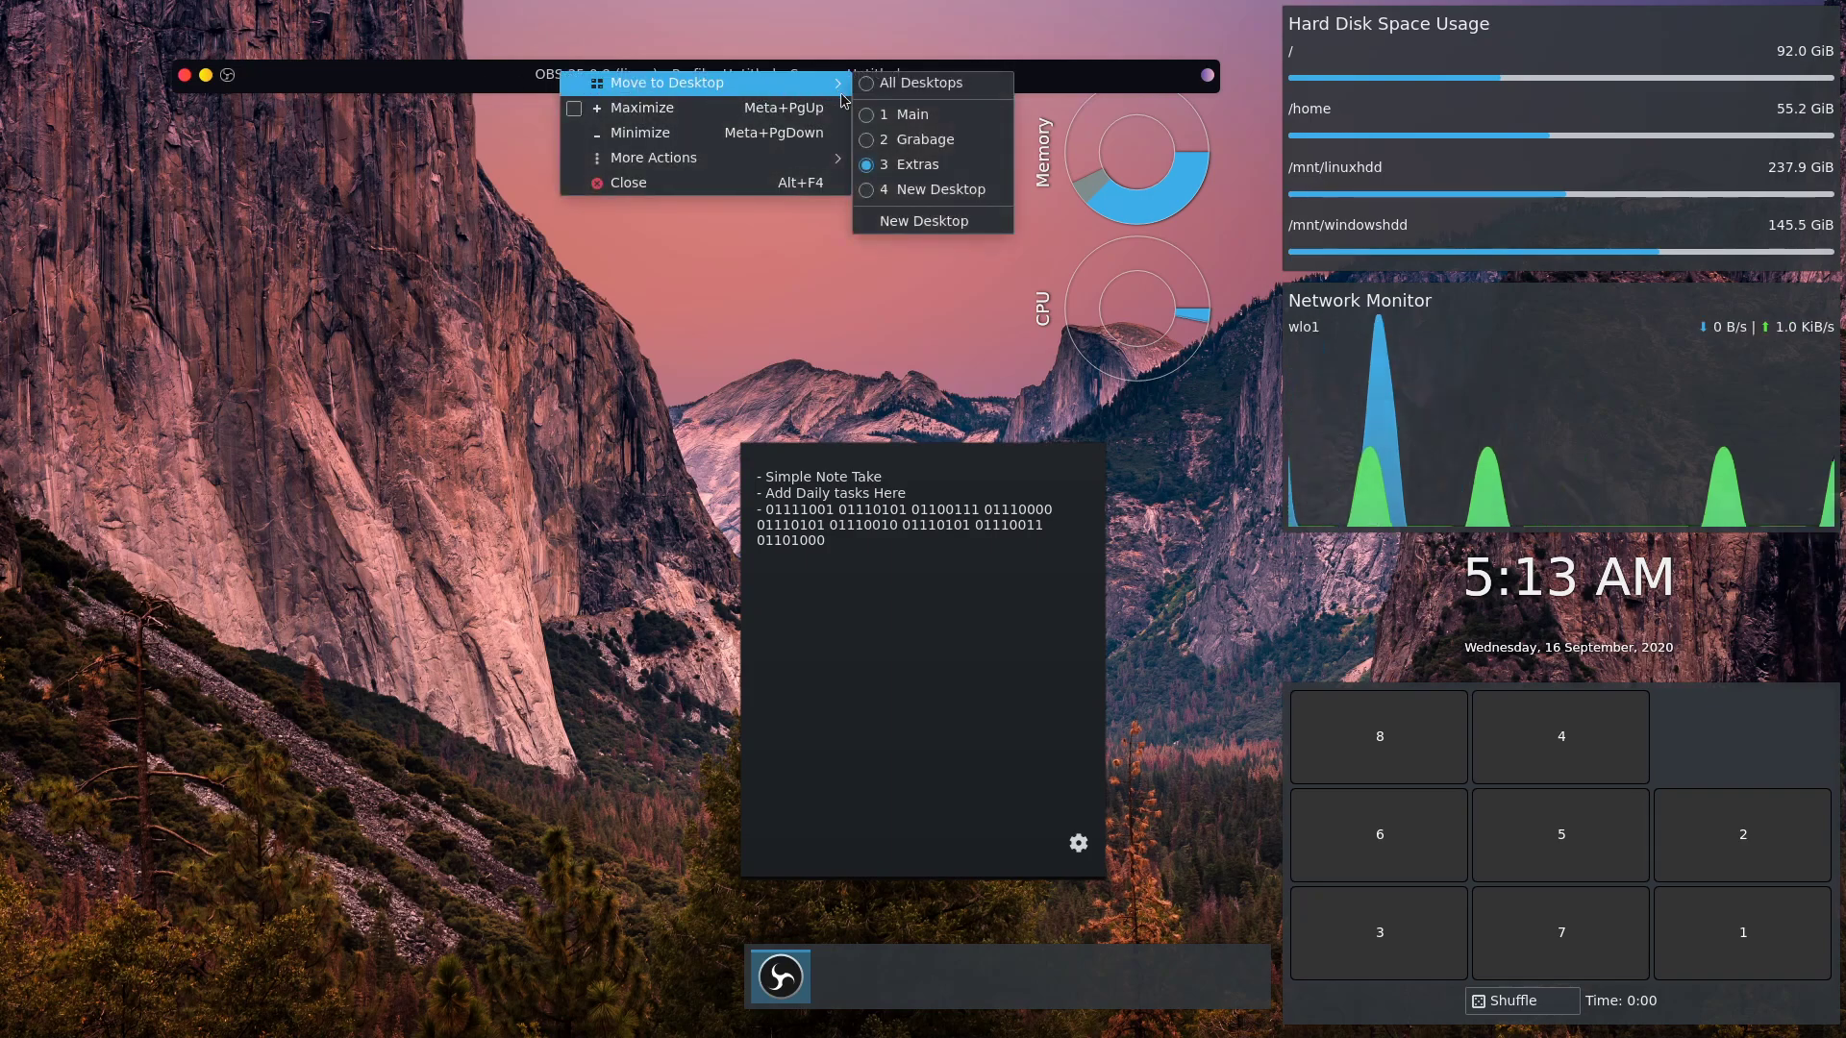
Send OBS to the New Desktop desktop and start LMMS from the launcher
{"action": "left_click", "coordinate": [940, 190]}
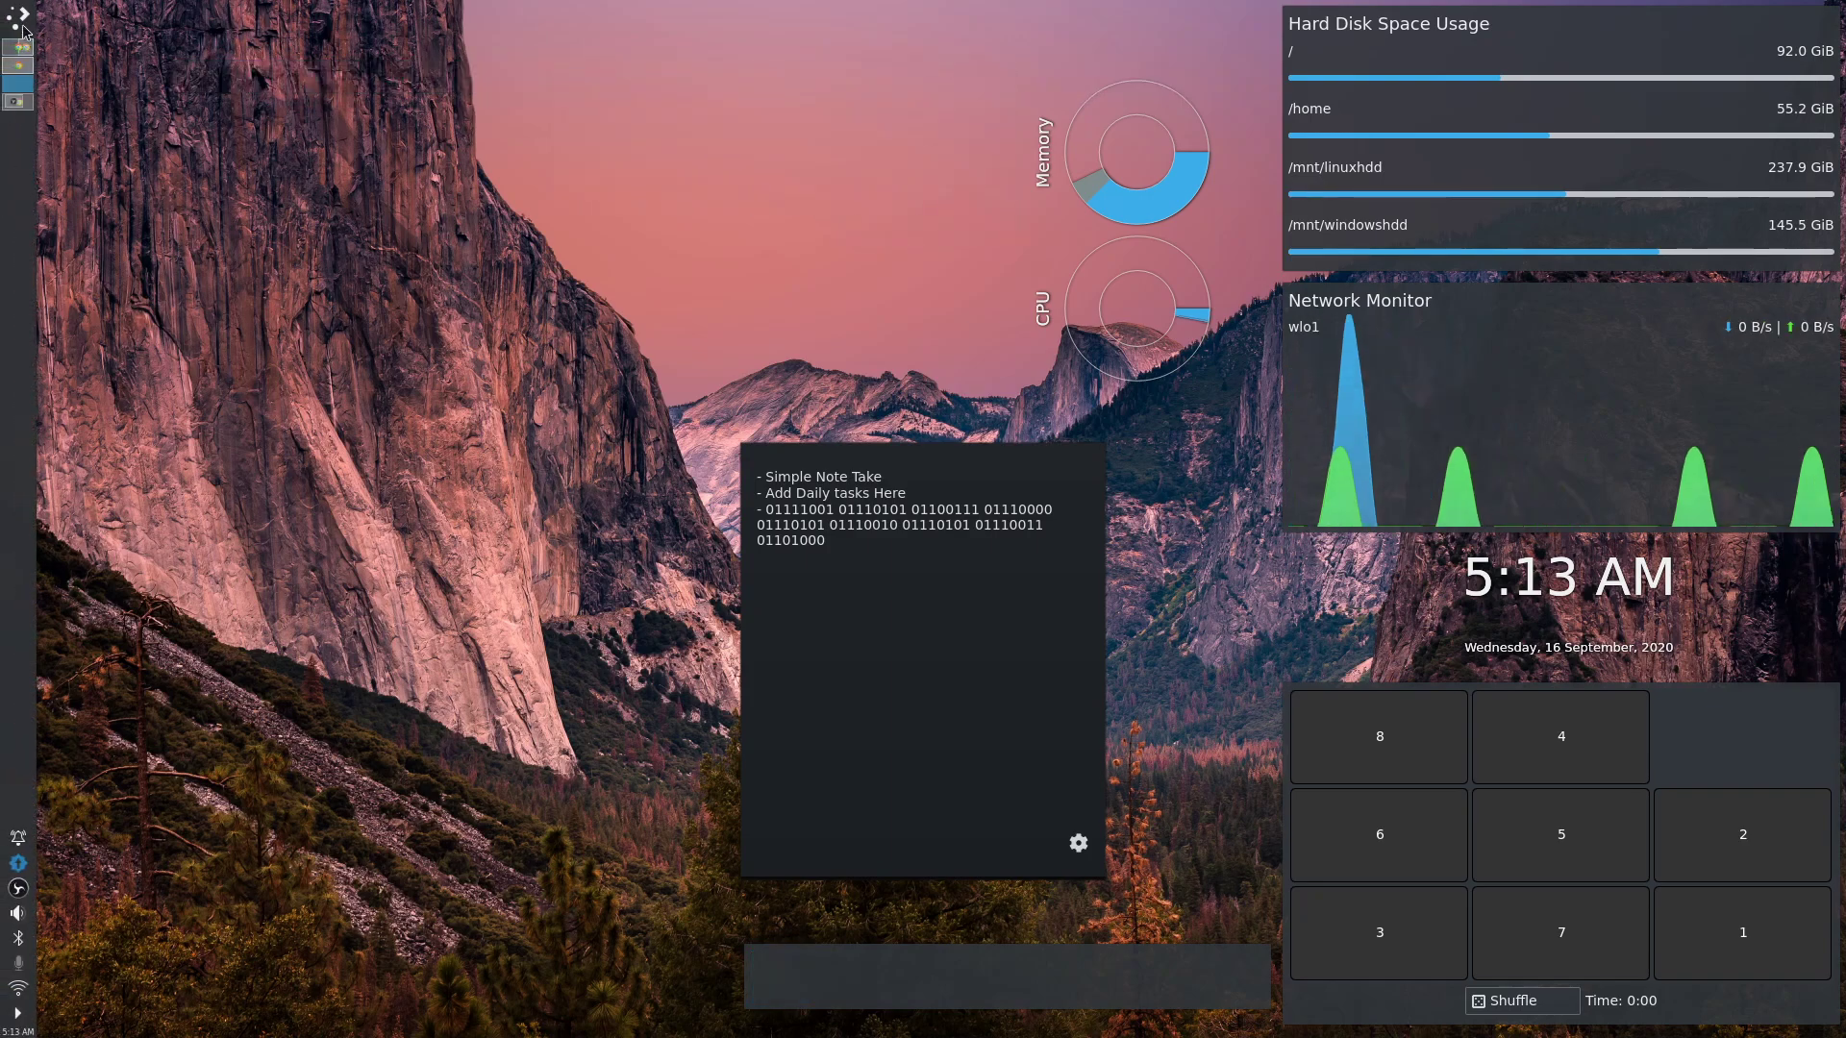
{"action": "left_click", "coordinate": [20, 17]}
{"action": "left_click", "coordinate": [219, 94]}
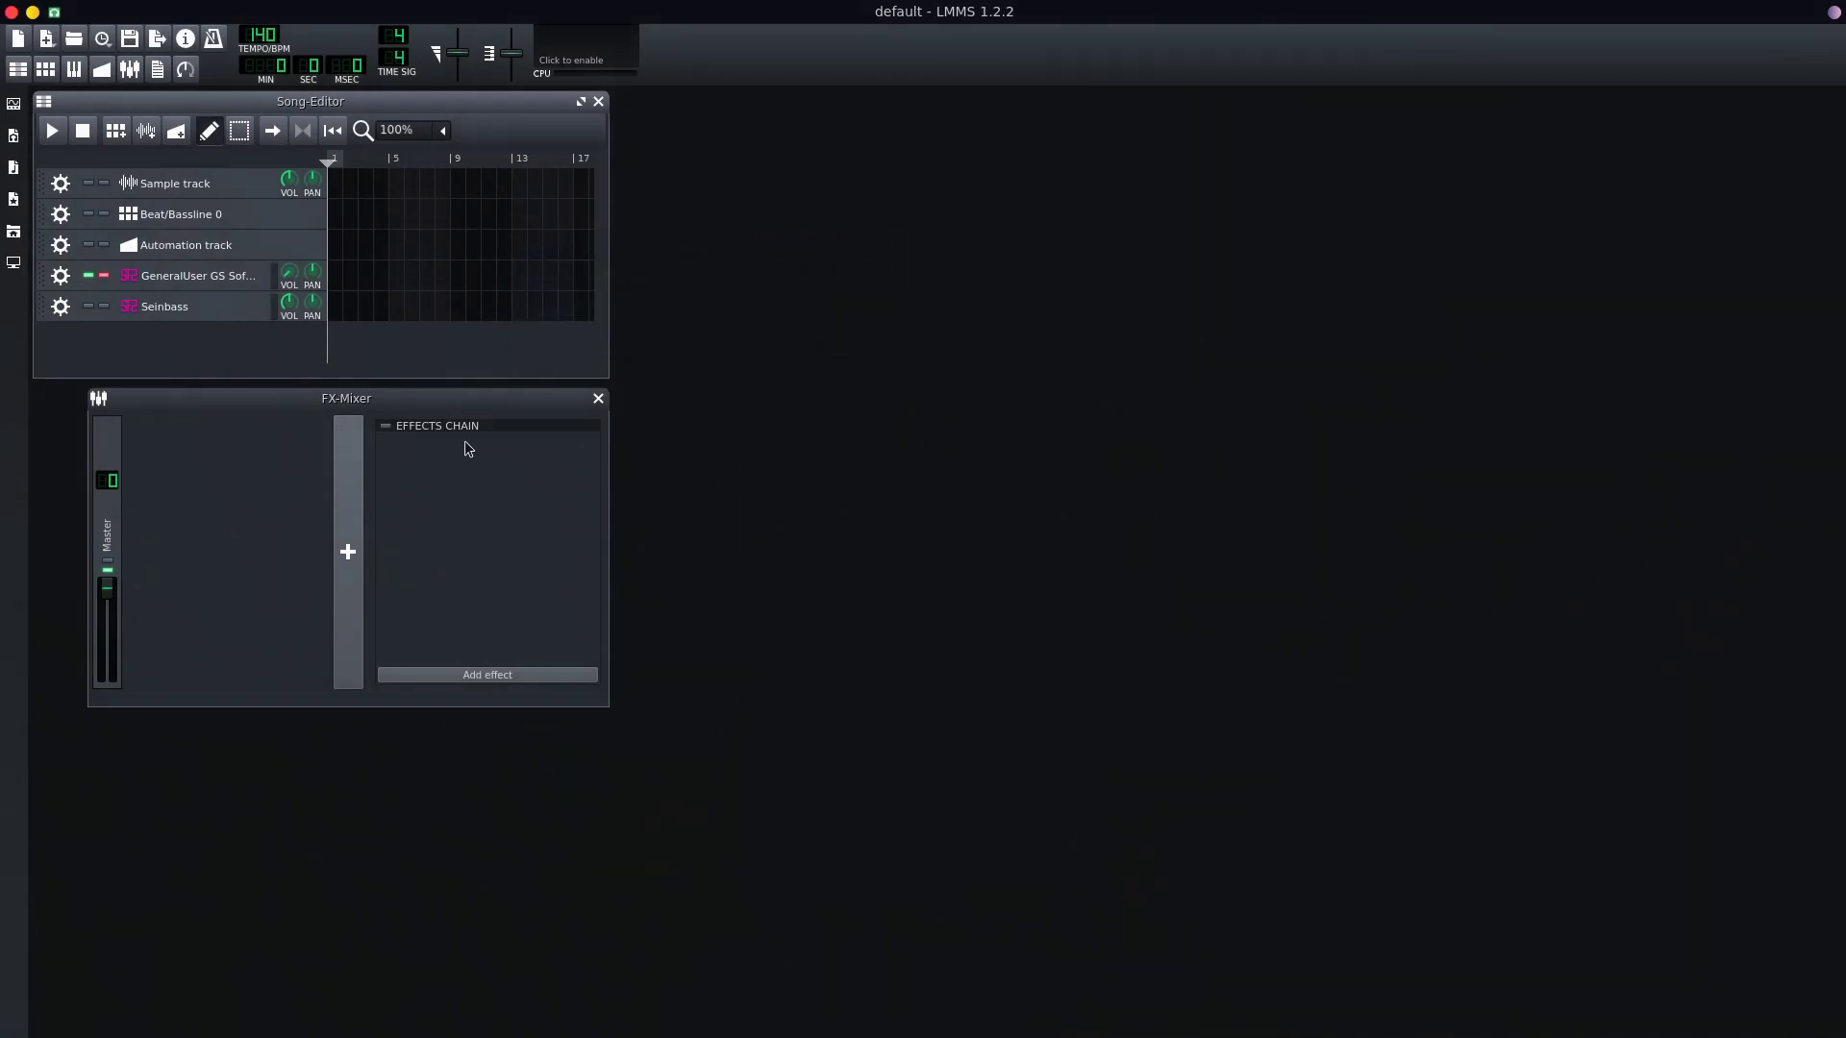
Inspect the GeneralUser GS track's options menu without choosing anything
{"action": "left_click", "coordinate": [60, 279]}
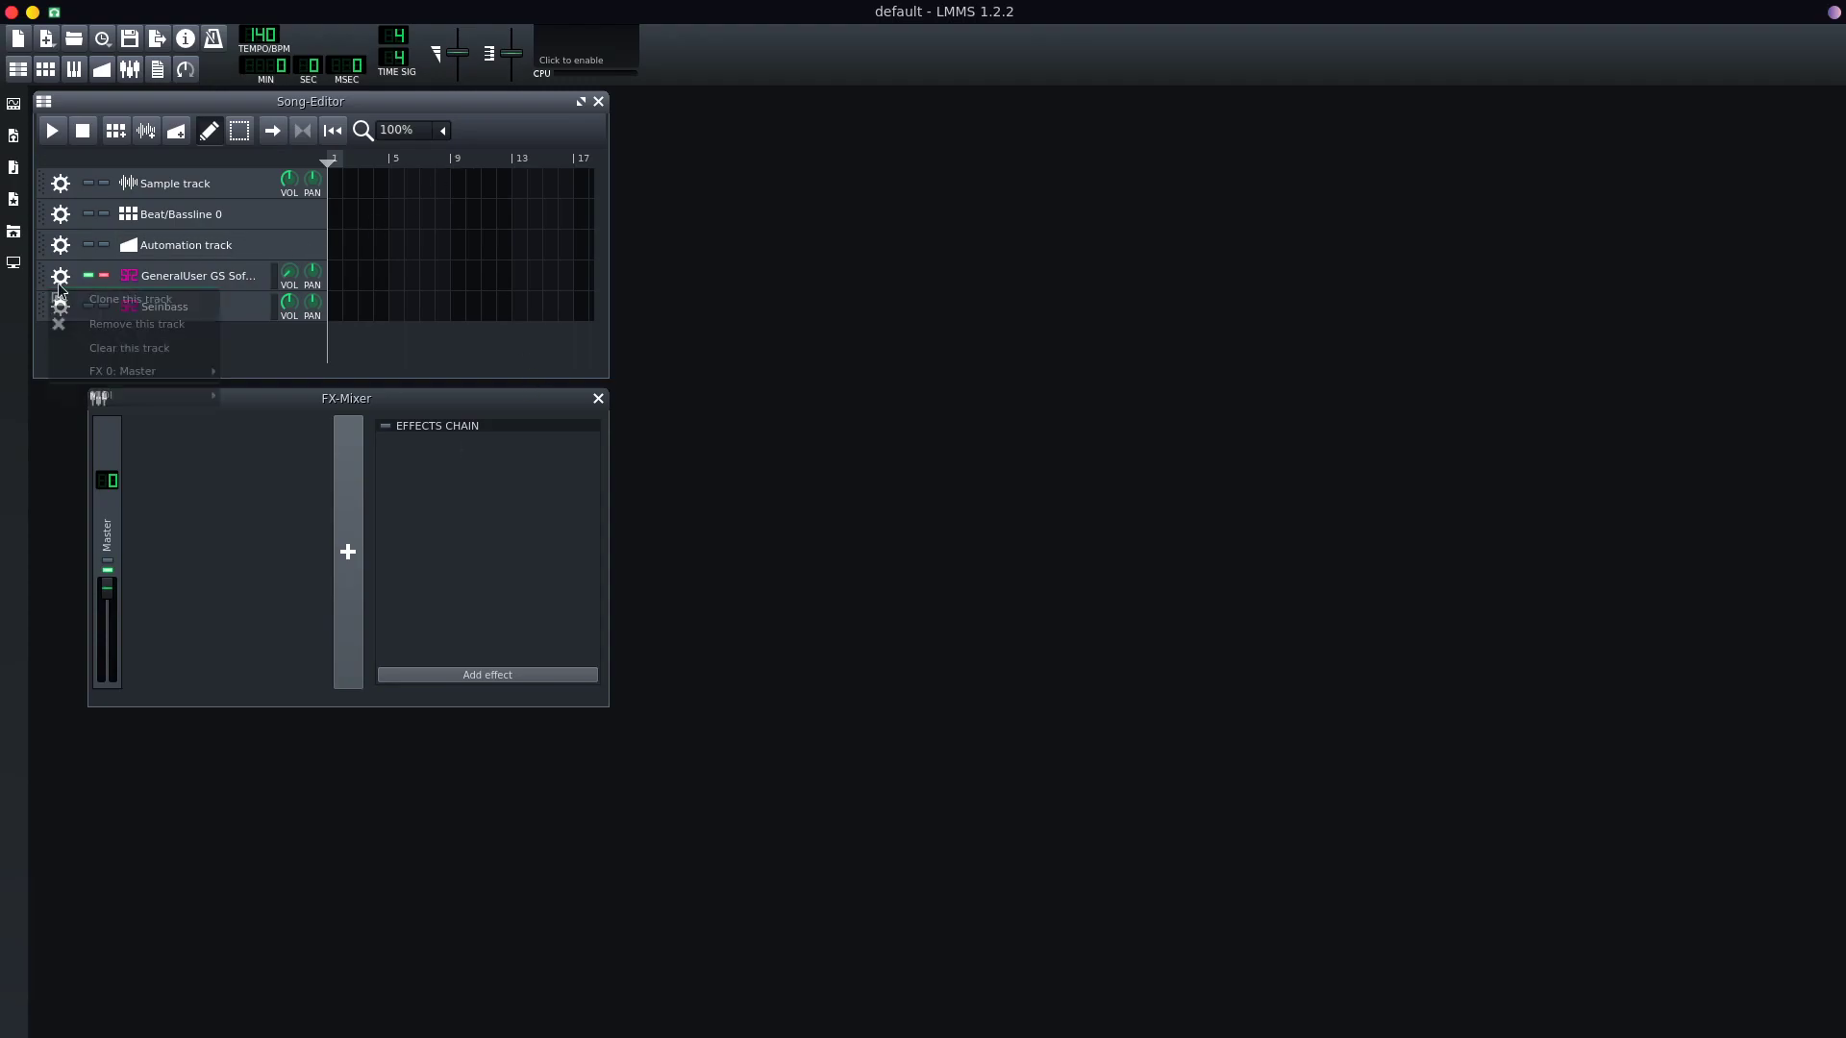
{"action": "mouse_move", "coordinate": [175, 394]}
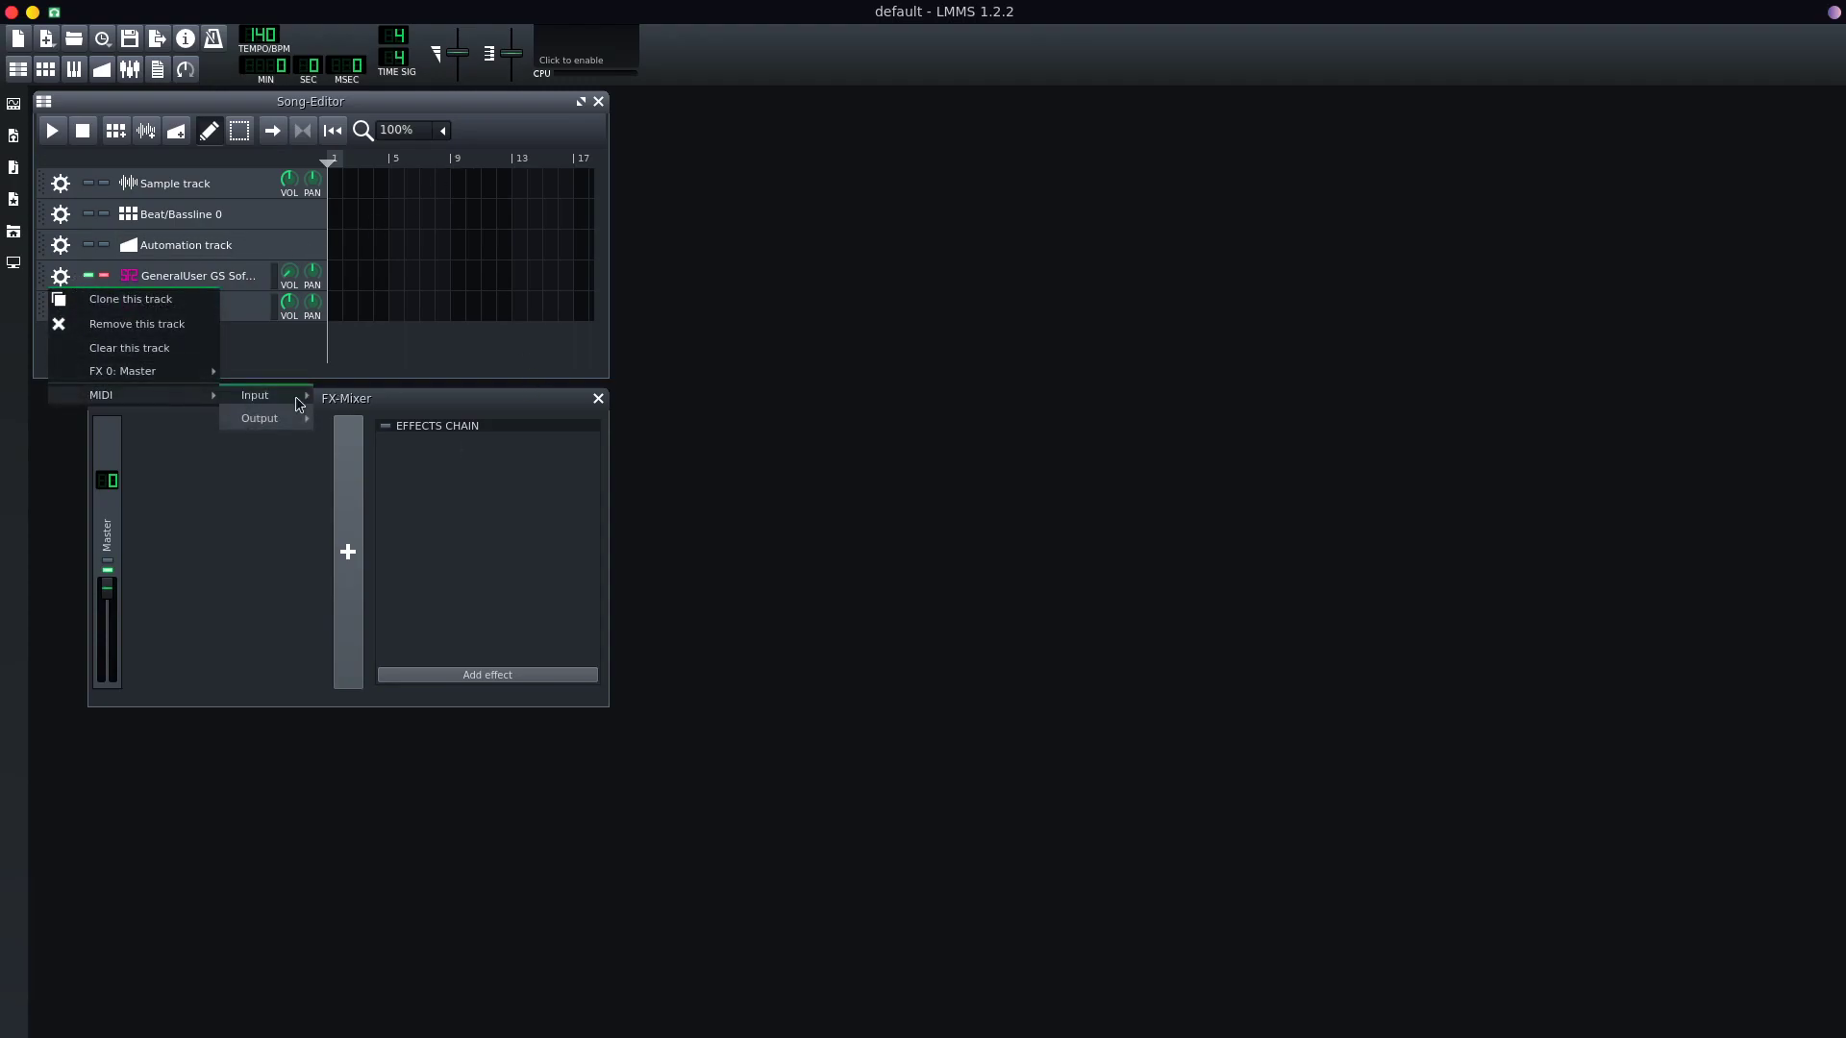
{"action": "mouse_move", "coordinate": [298, 404]}
{"action": "left_click", "coordinate": [1034, 380]}
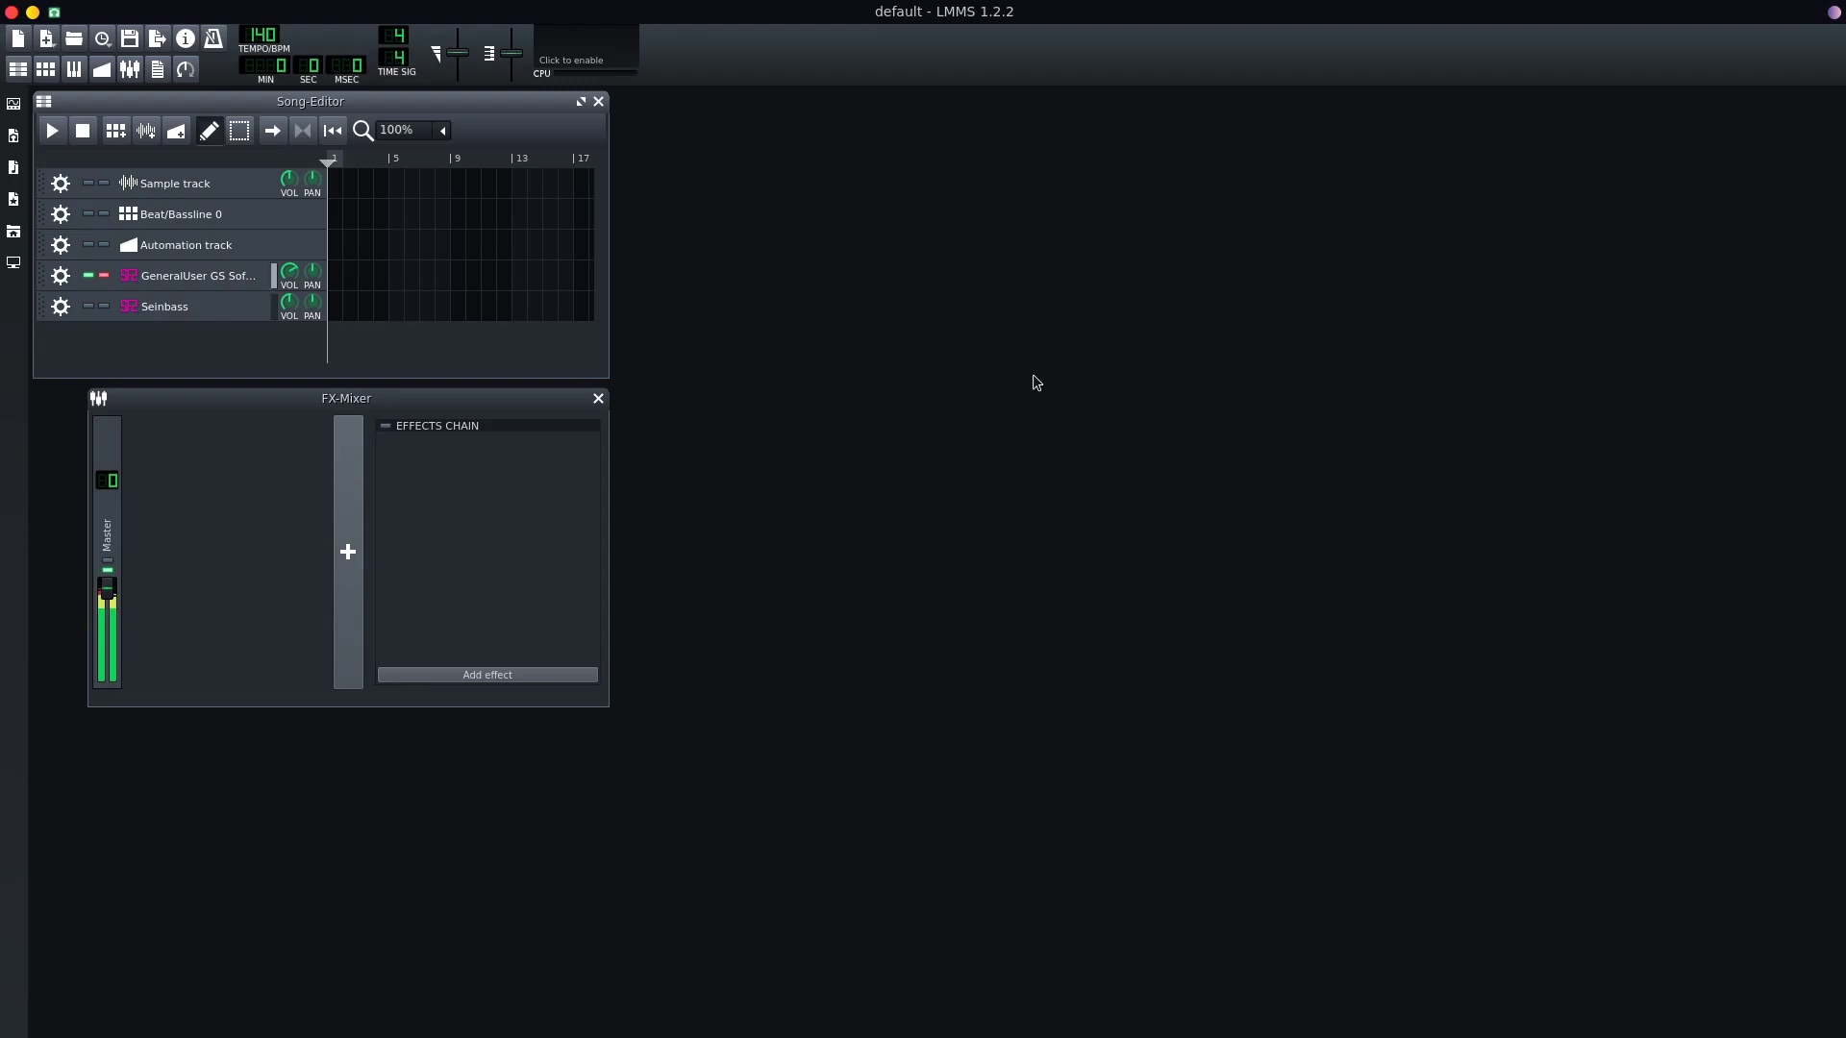
Check the per-application audio volume levels in the tray panel, then close it
{"action": "mouse_move", "coordinate": [14, 646]}
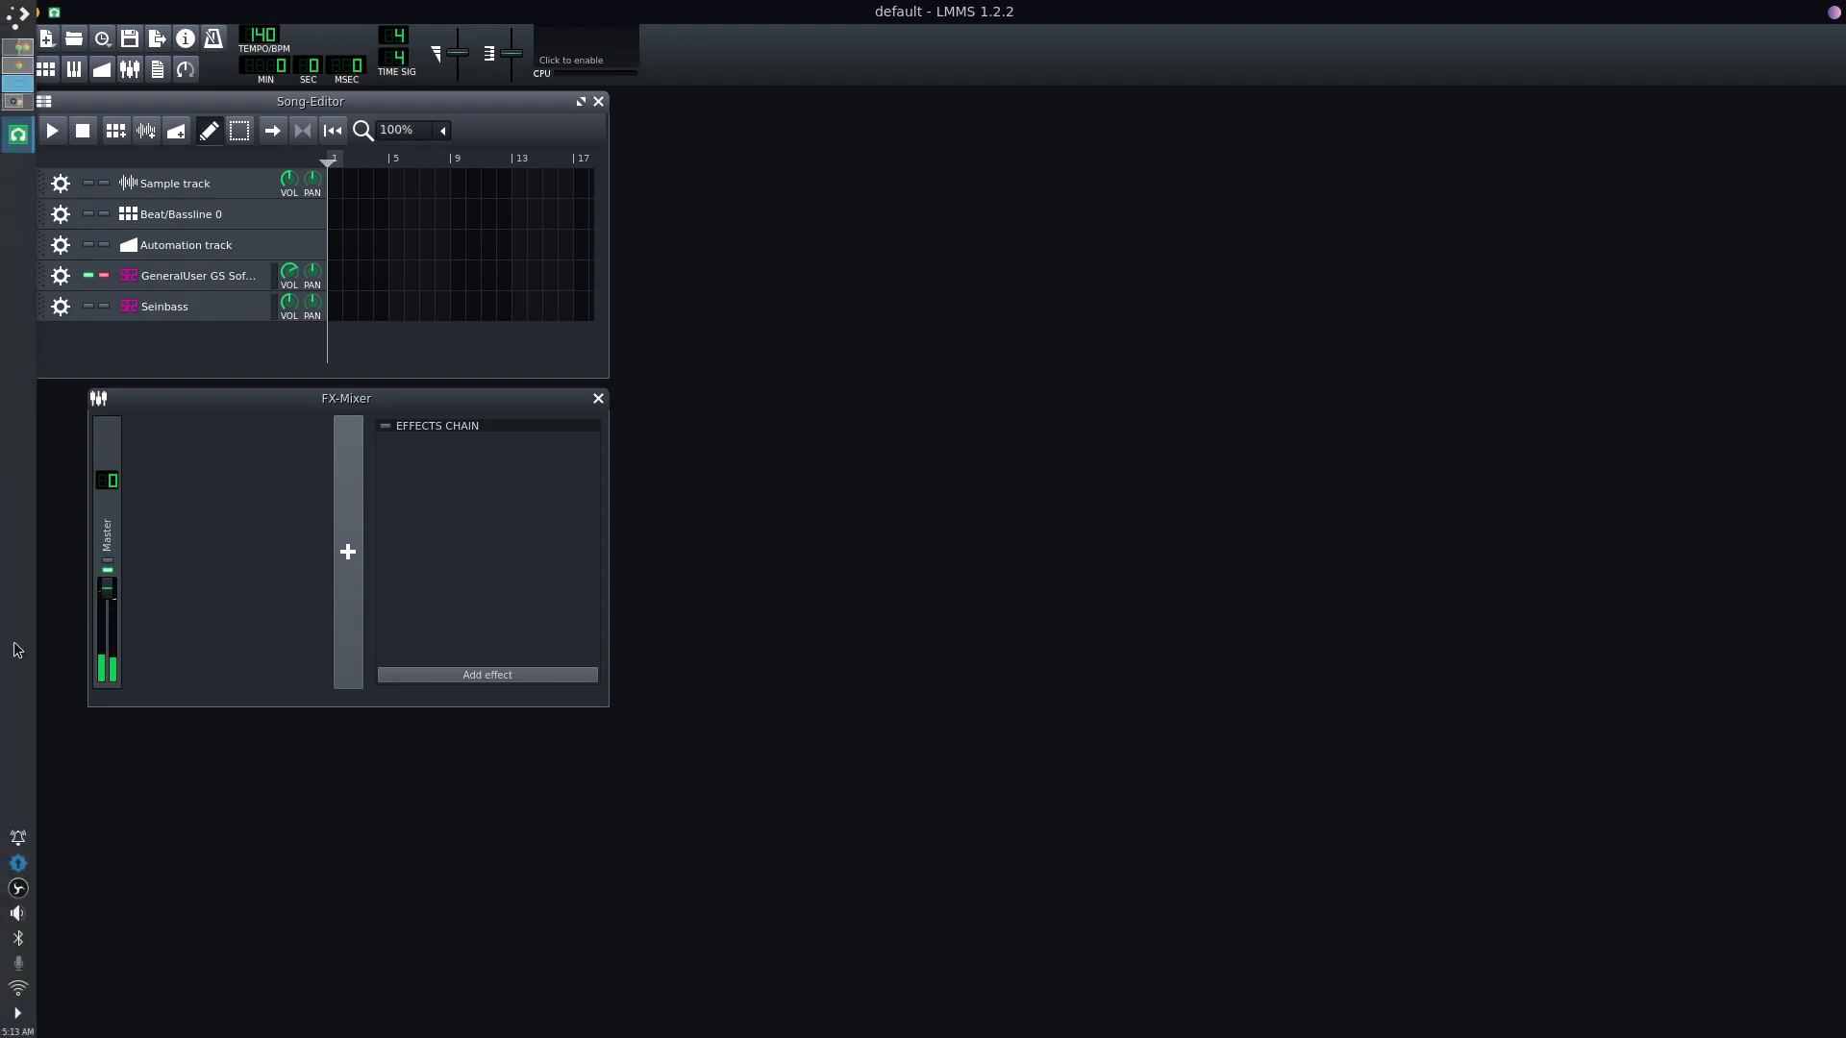
{"action": "left_click", "coordinate": [20, 914]}
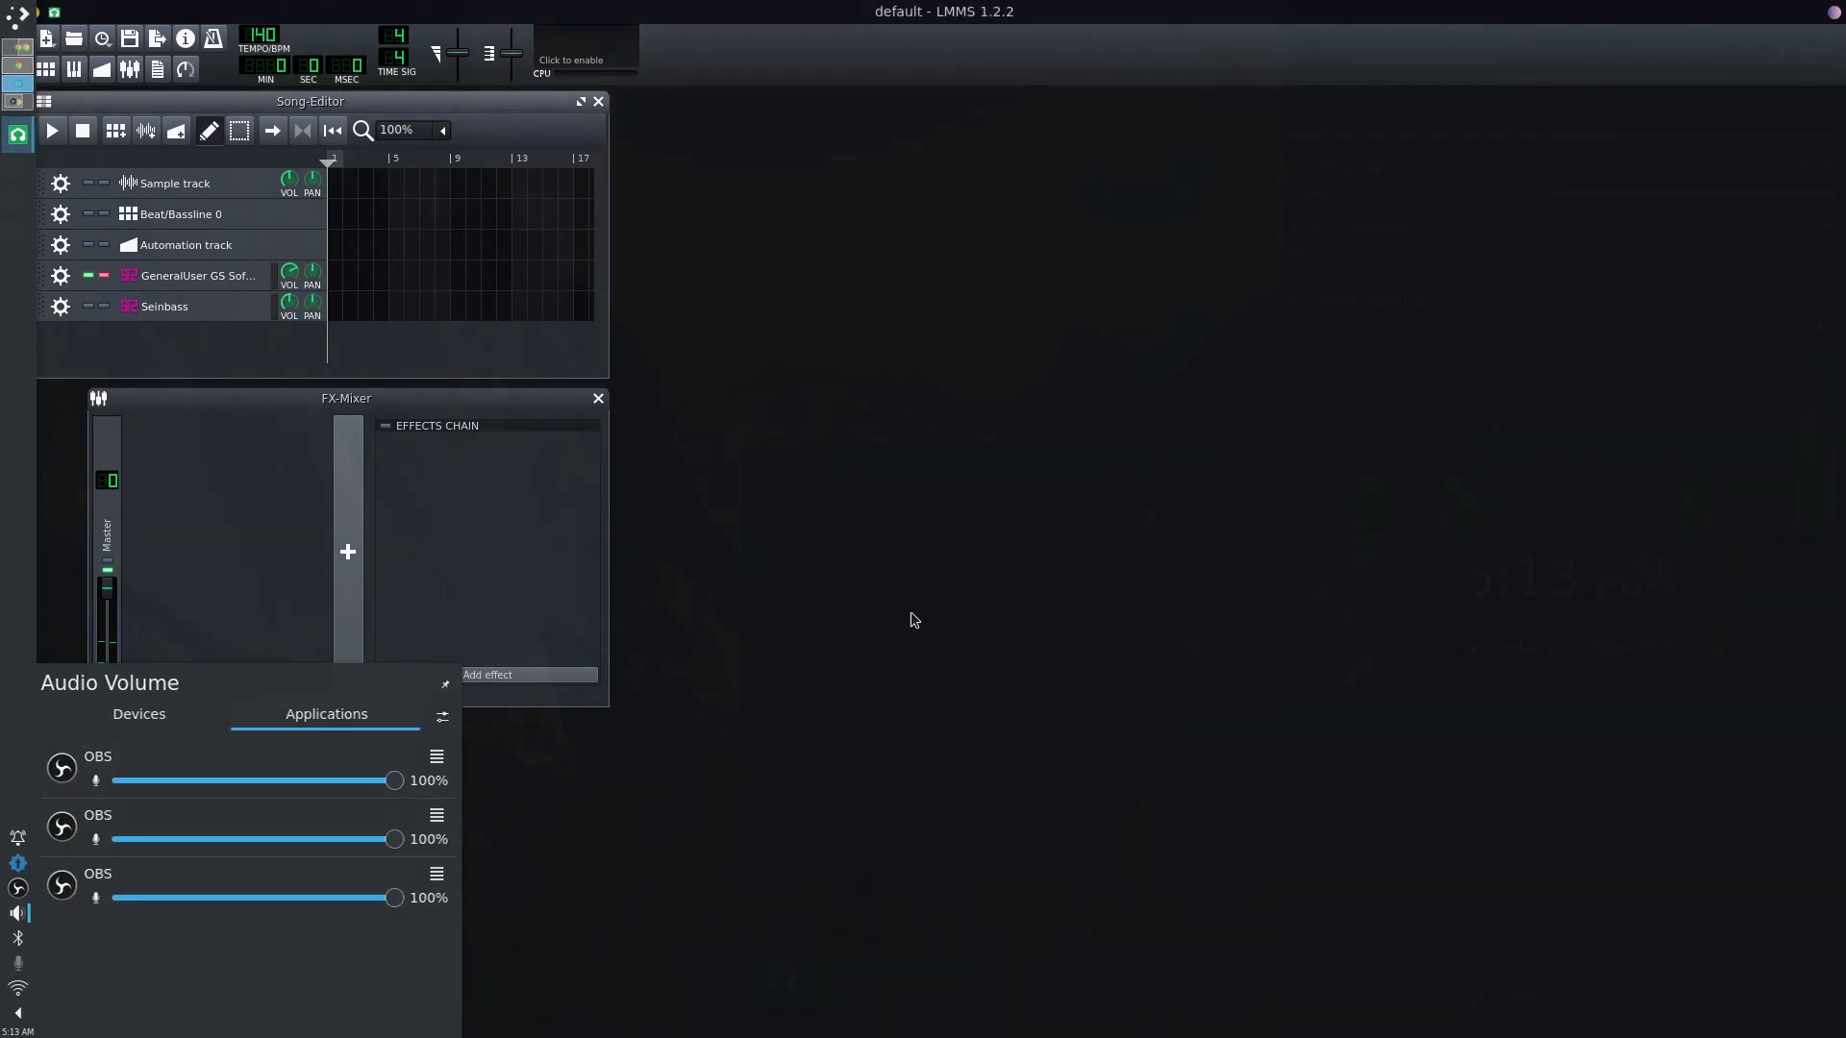
{"action": "left_click", "coordinate": [912, 618]}
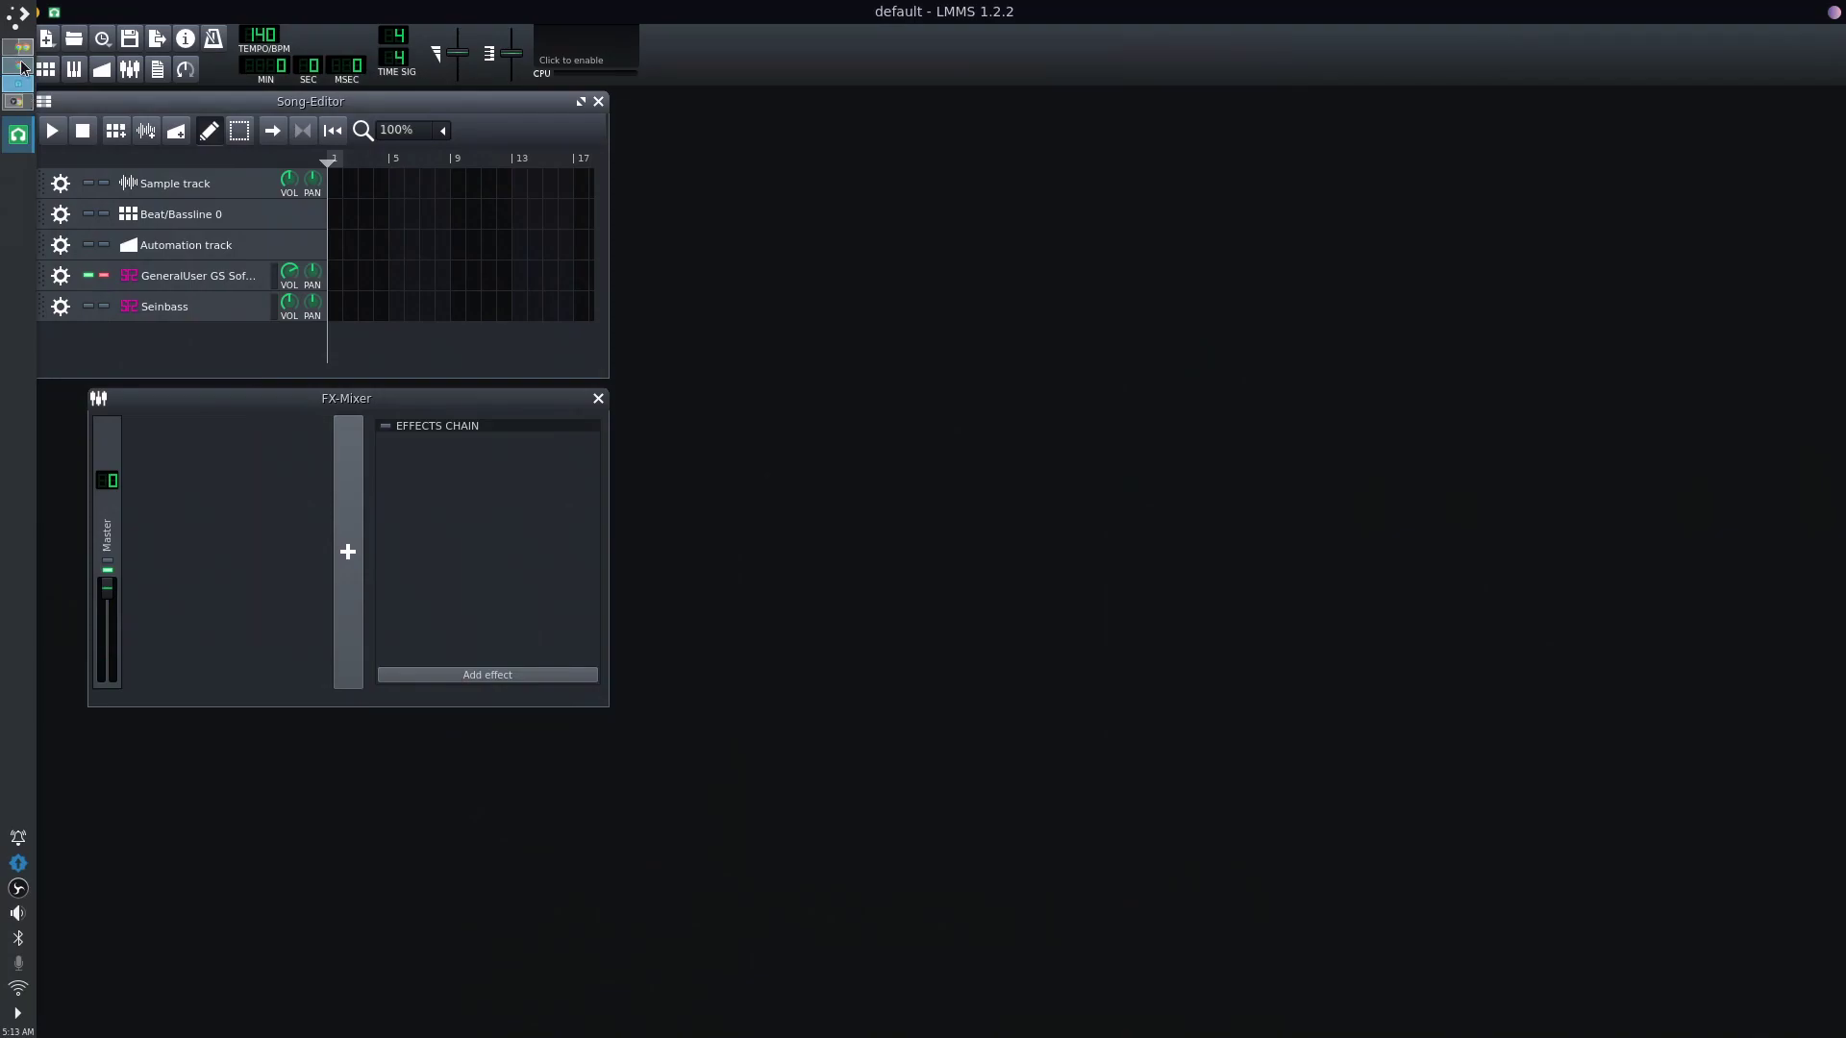
Open the Random Gamble video from the YouTube home tab in Chrome
{"action": "left_click", "coordinate": [21, 67]}
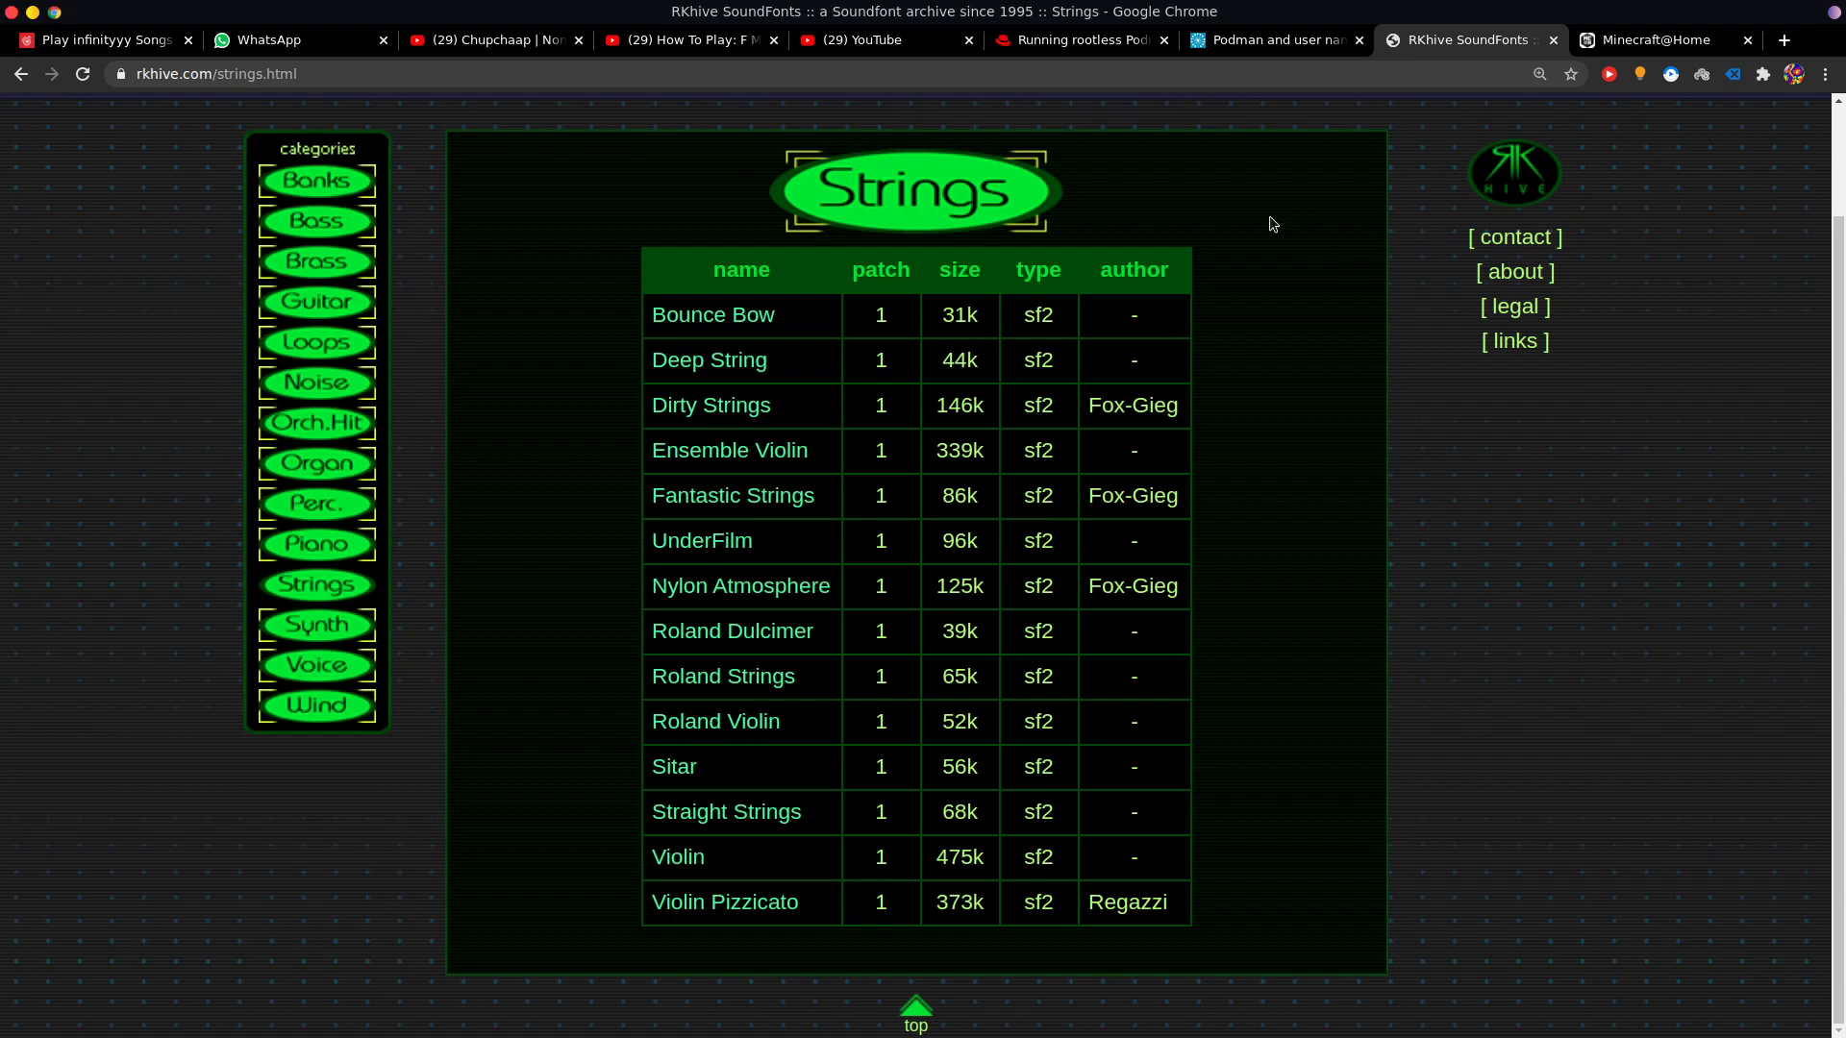
{"action": "left_click", "coordinate": [913, 38]}
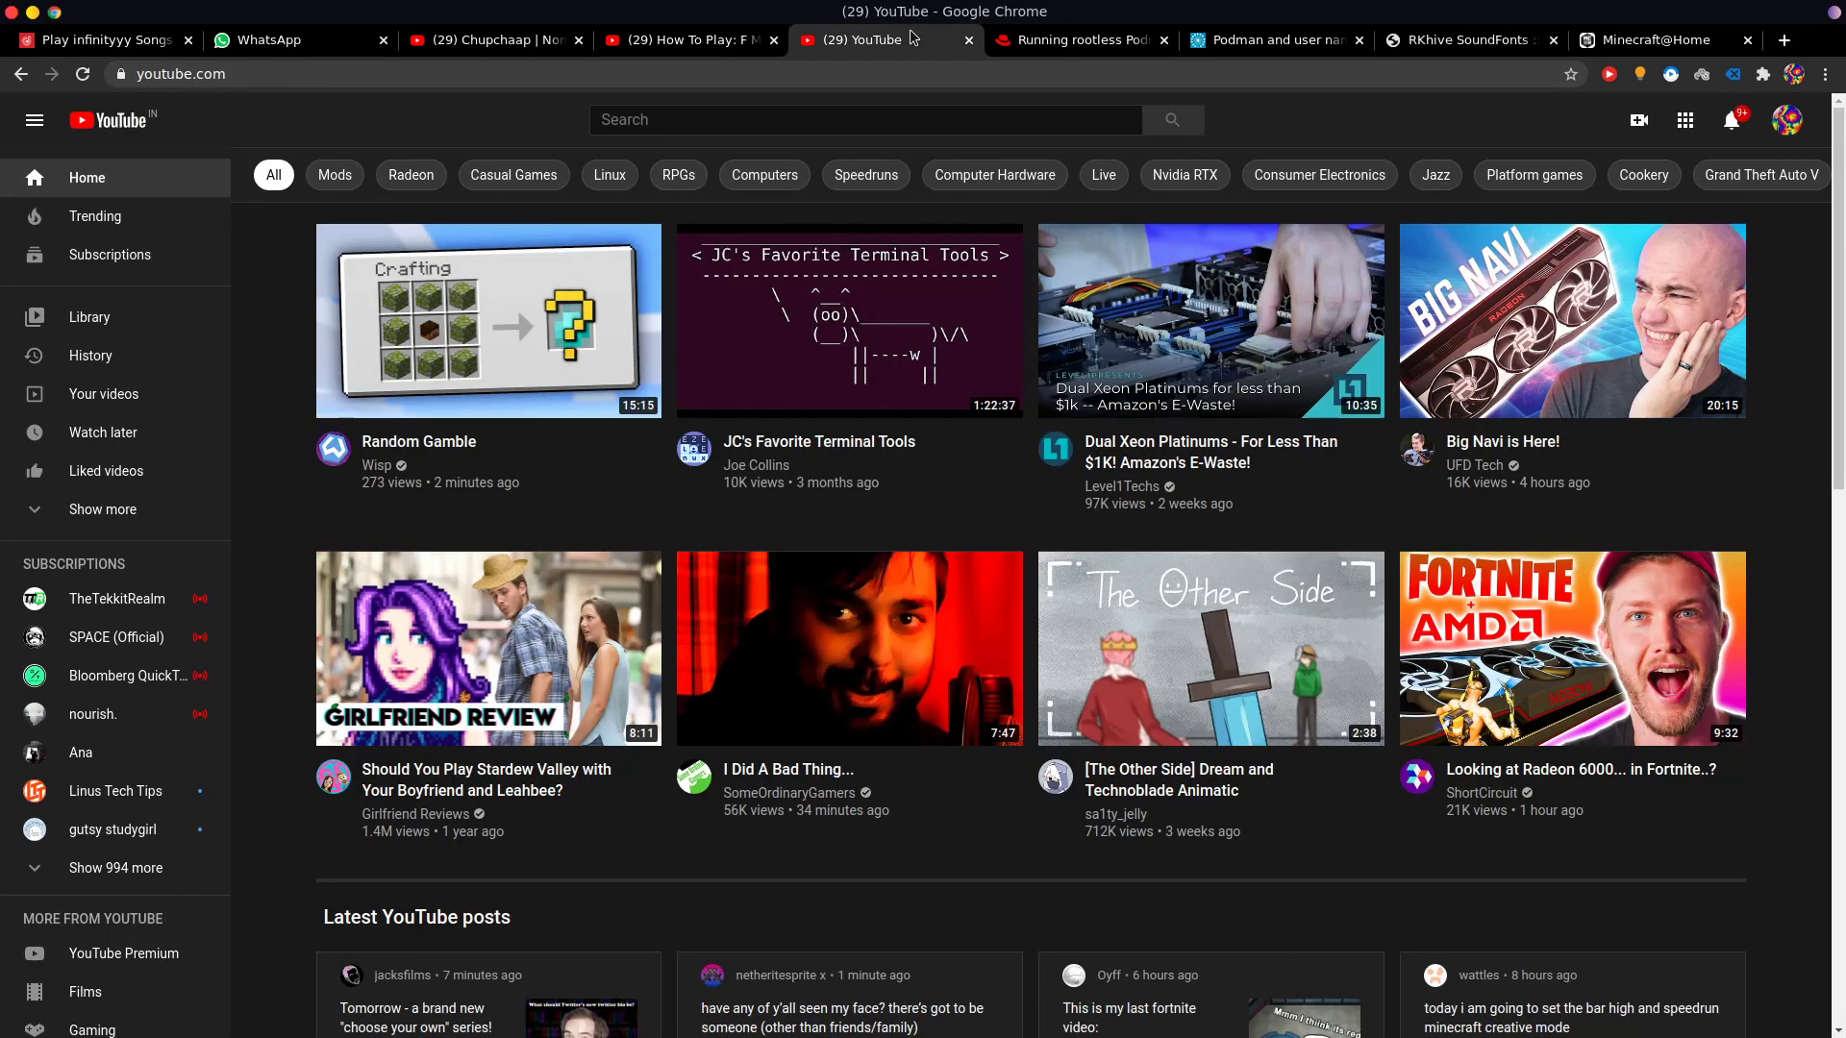
{"action": "left_click", "coordinate": [407, 395]}
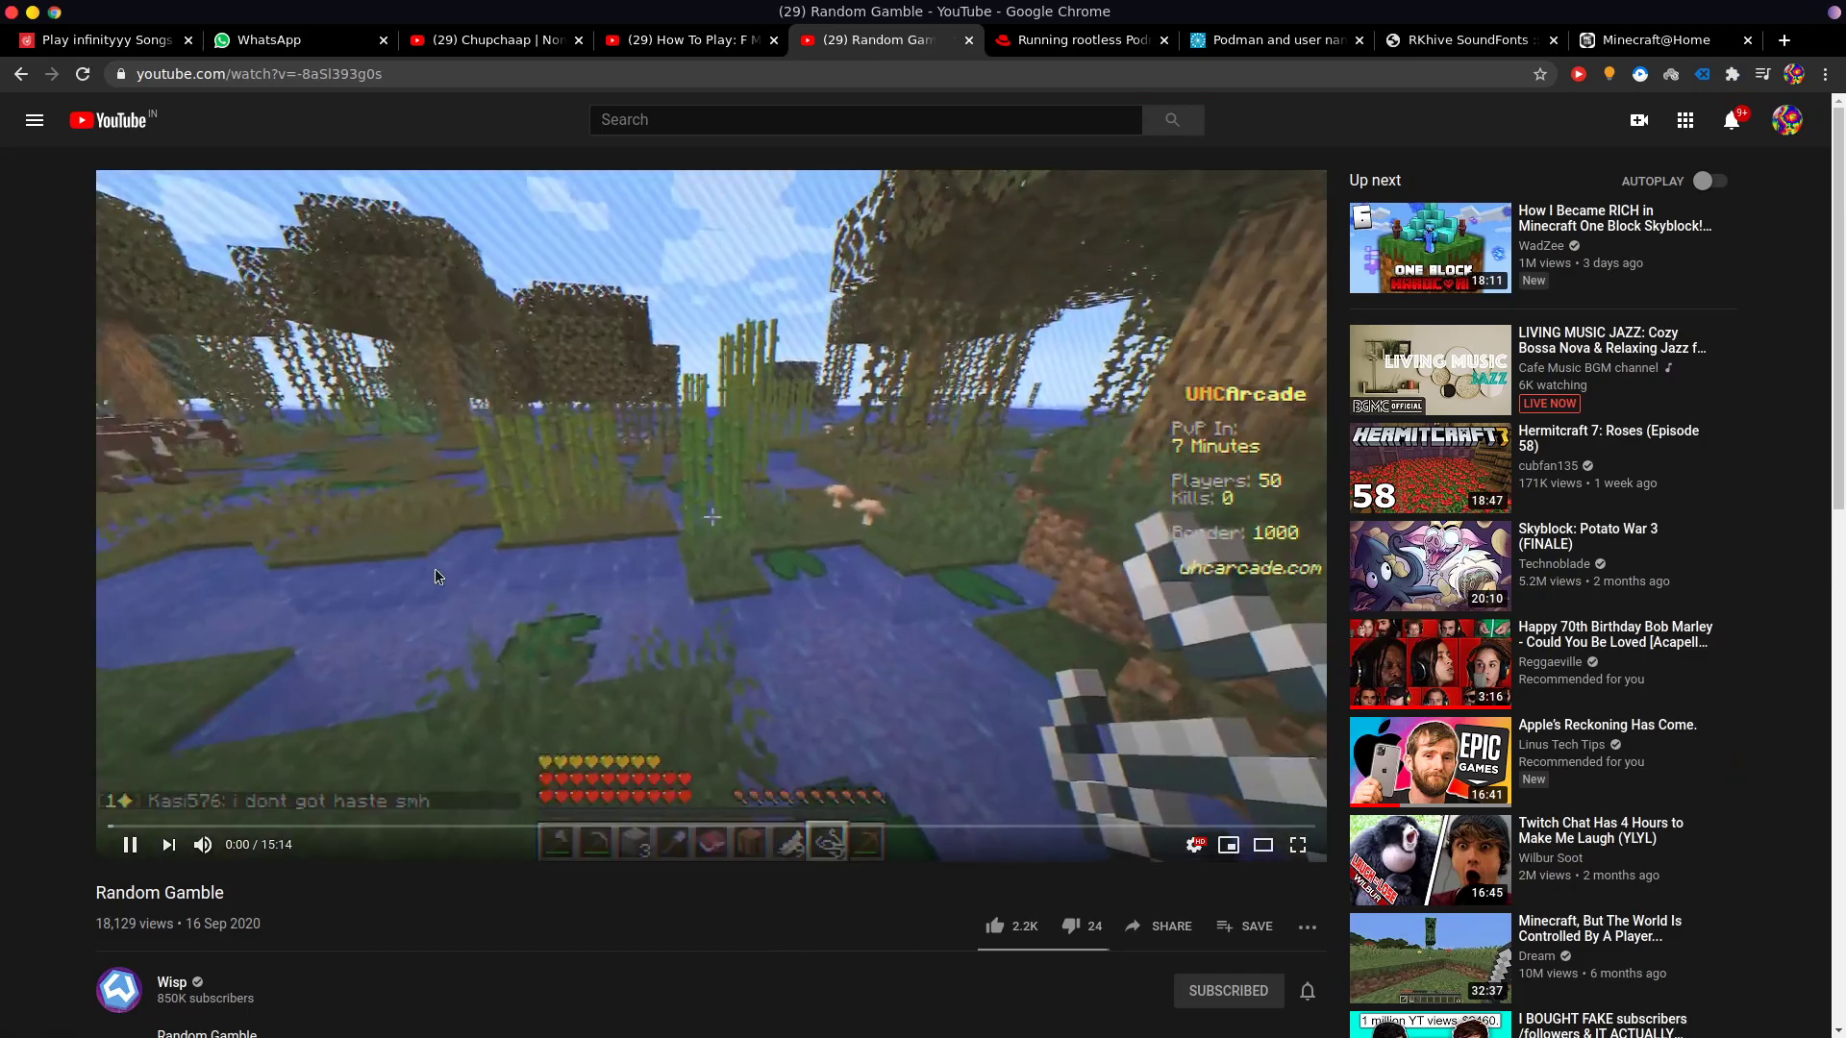
Mute the Random Gamble video, resume playback, and return to LMMS
{"action": "left_click", "coordinate": [441, 569]}
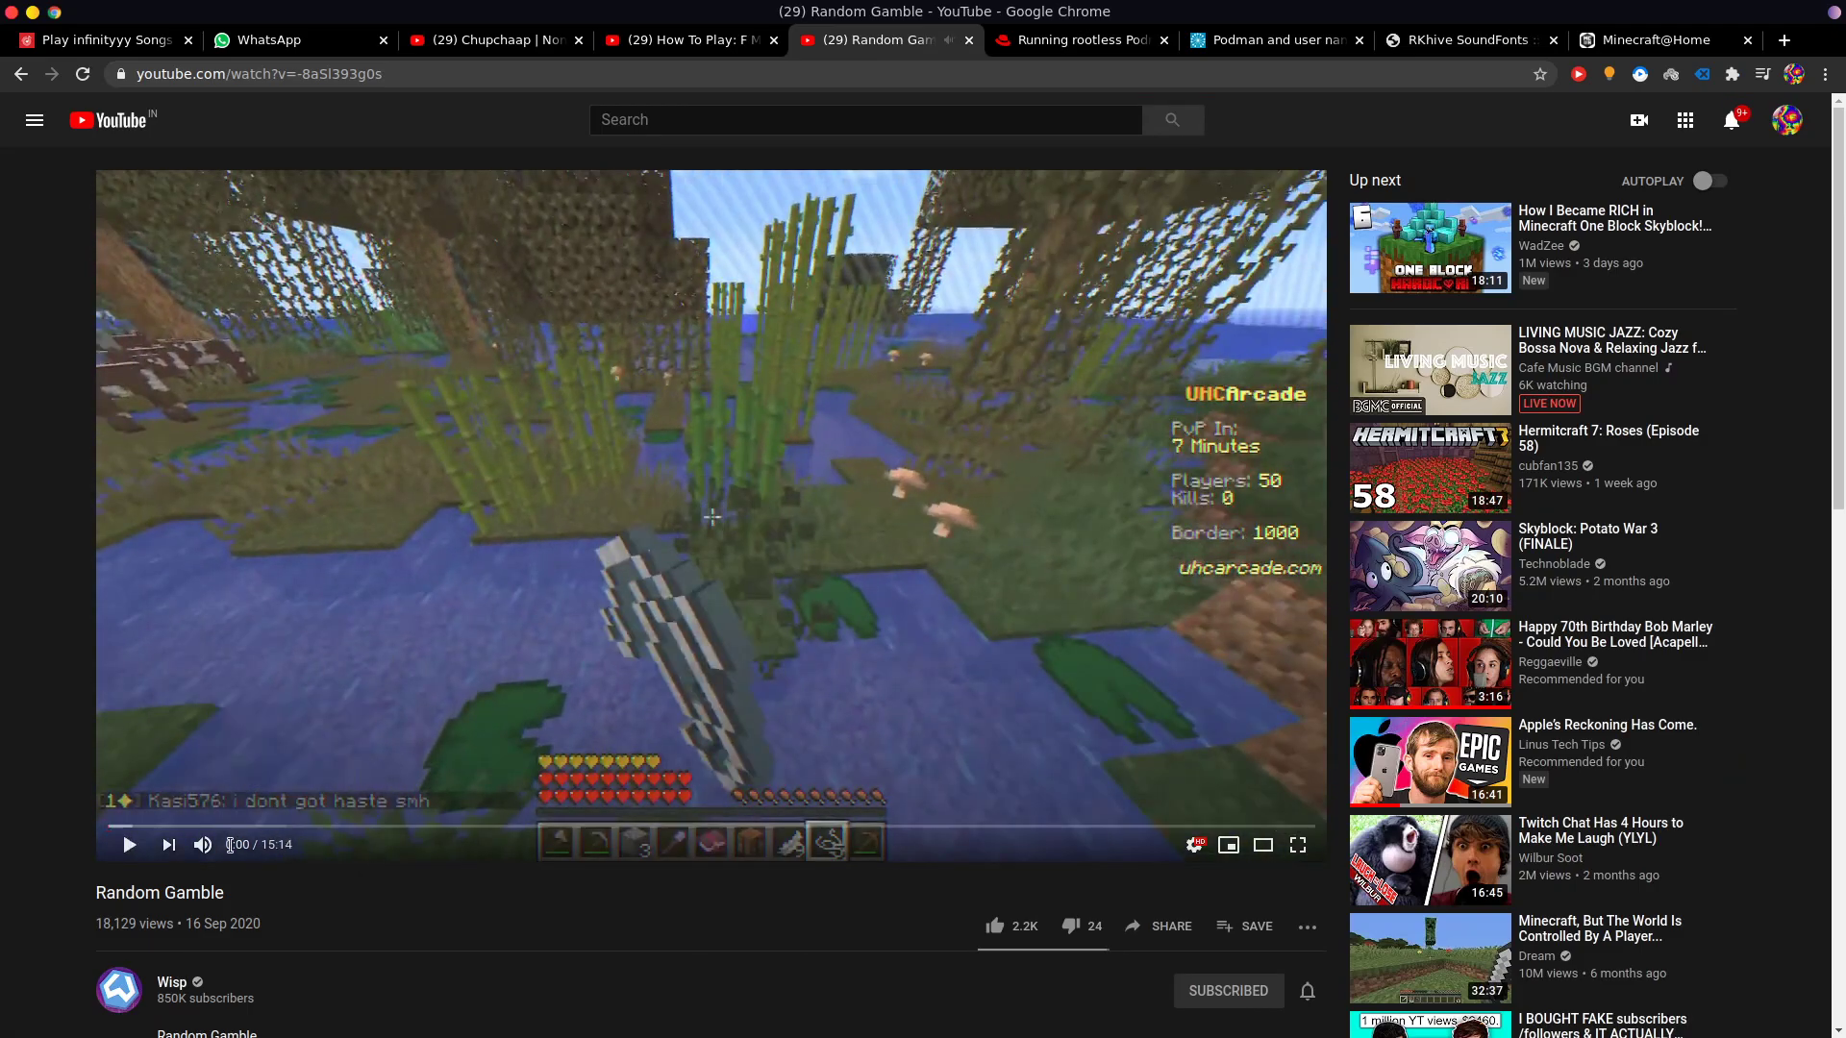
{"action": "scroll", "coordinate": [228, 844], "scroll_direction": "down", "scroll_amount": 3}
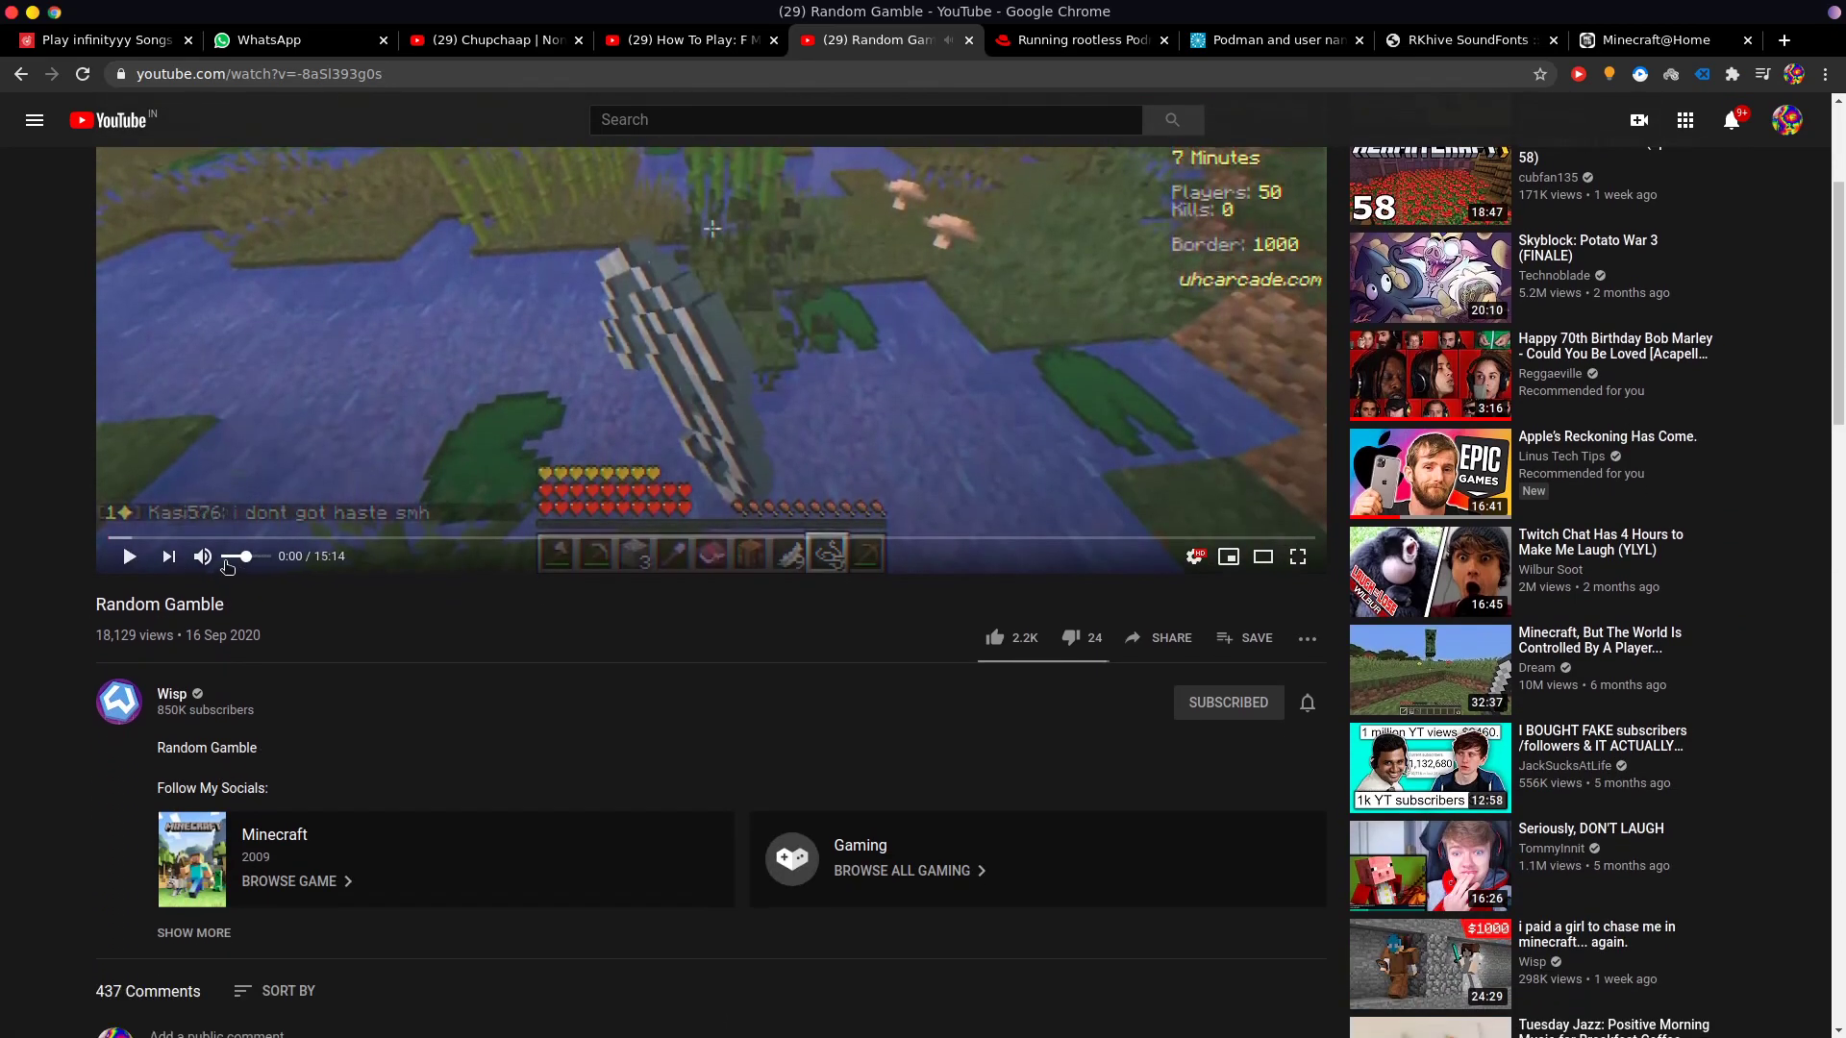
{"action": "left_click", "coordinate": [227, 566]}
{"action": "scroll", "coordinate": [144, 384], "scroll_direction": "up", "scroll_amount": 2}
{"action": "key", "text": "k"}
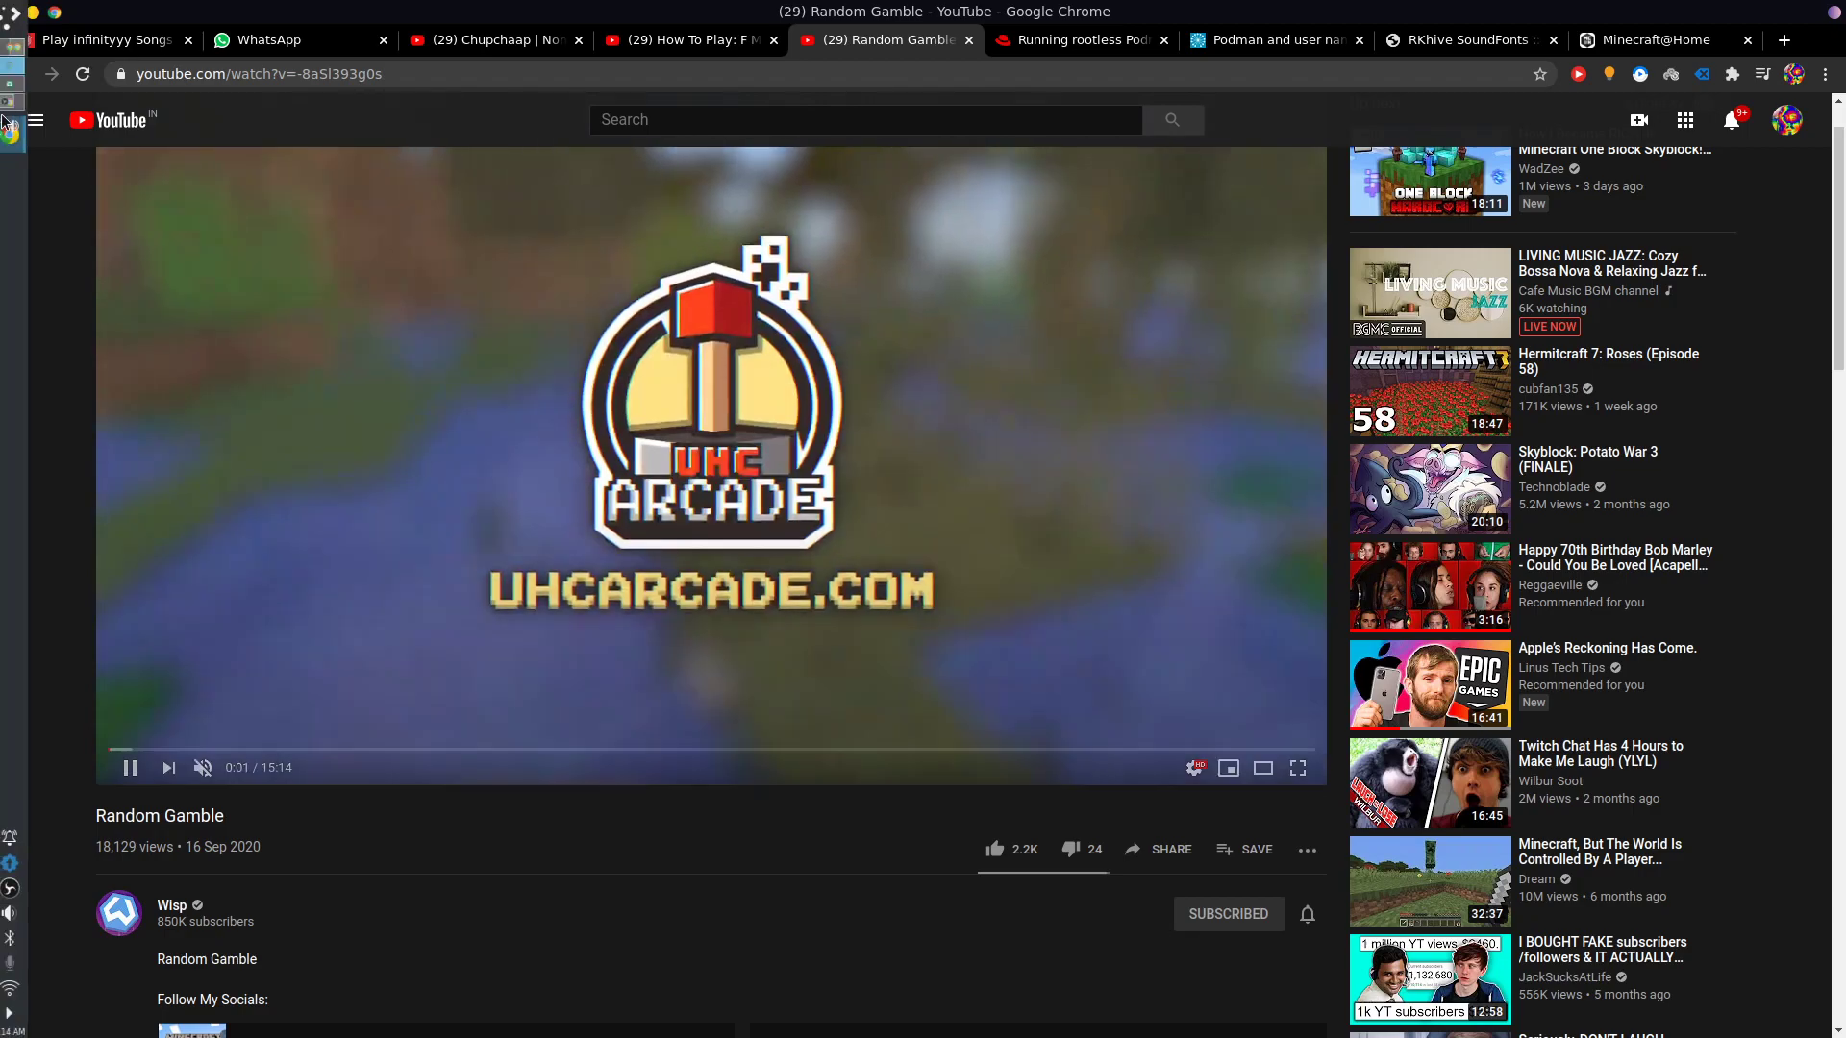
{"action": "left_click", "coordinate": [9, 101]}
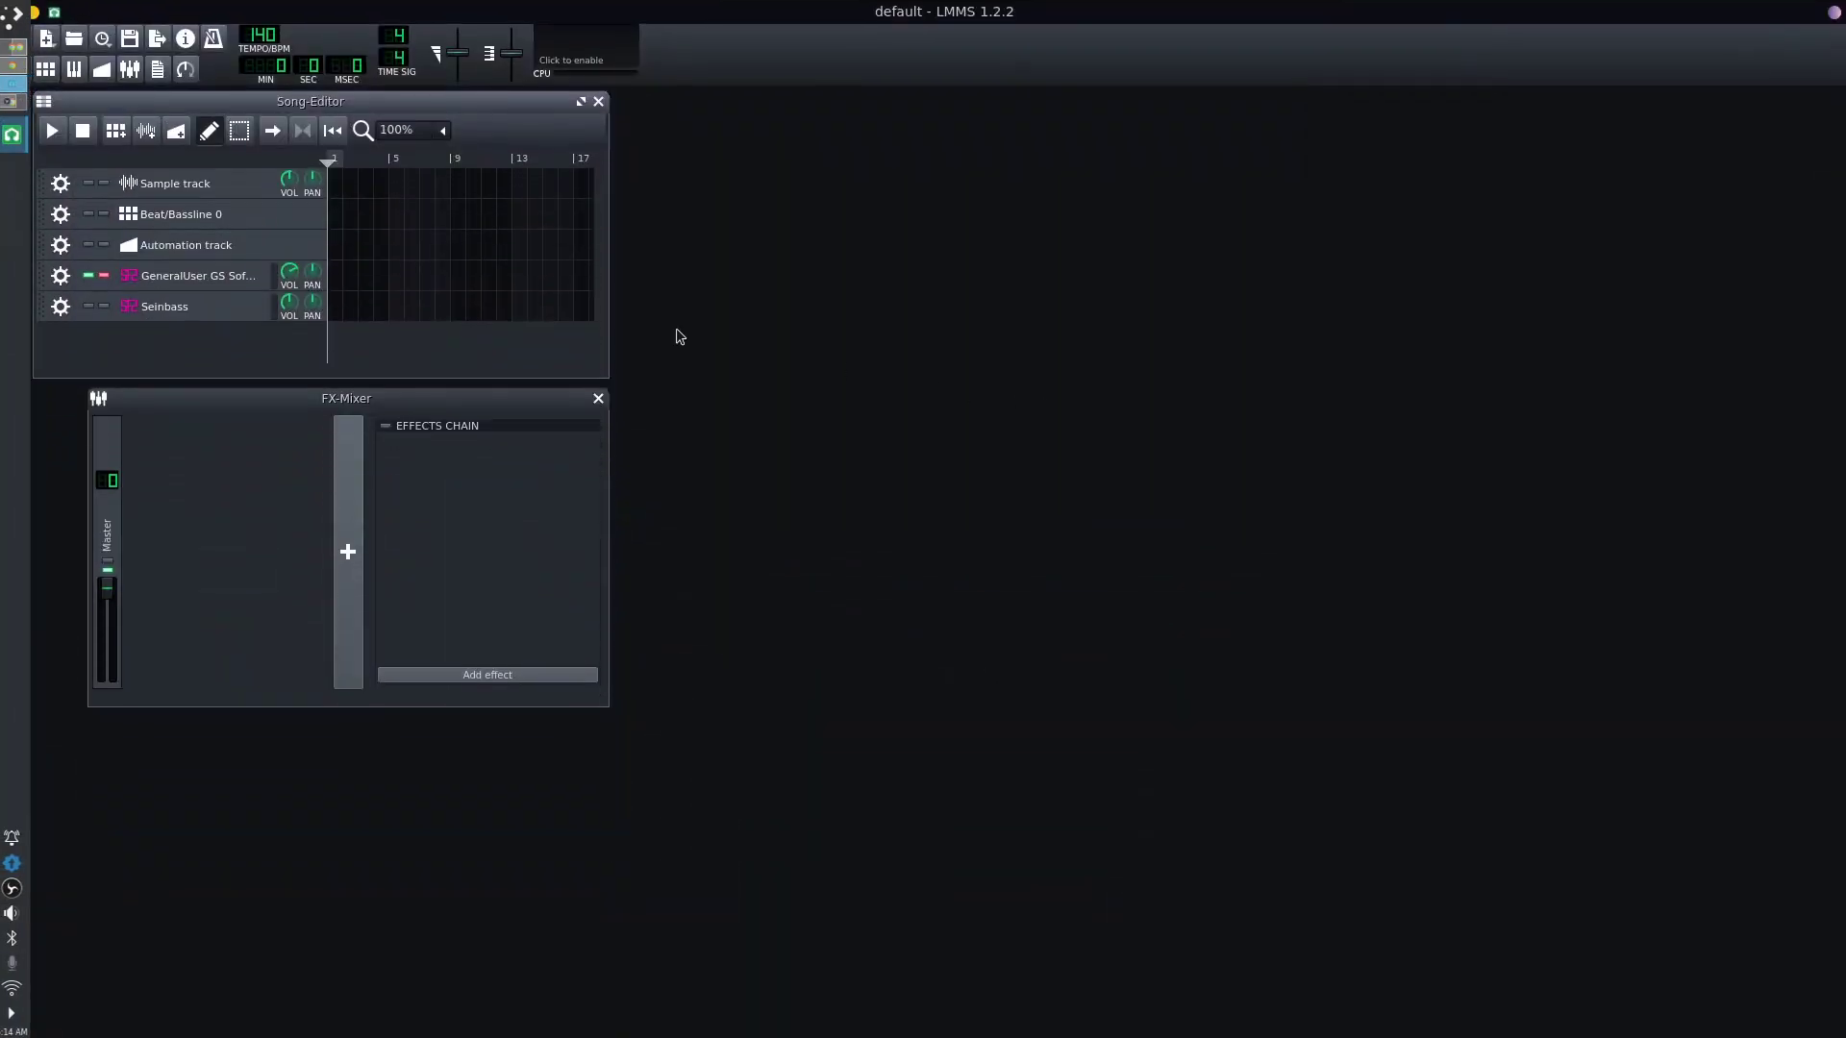
{"action": "left_click", "coordinate": [17, 918]}
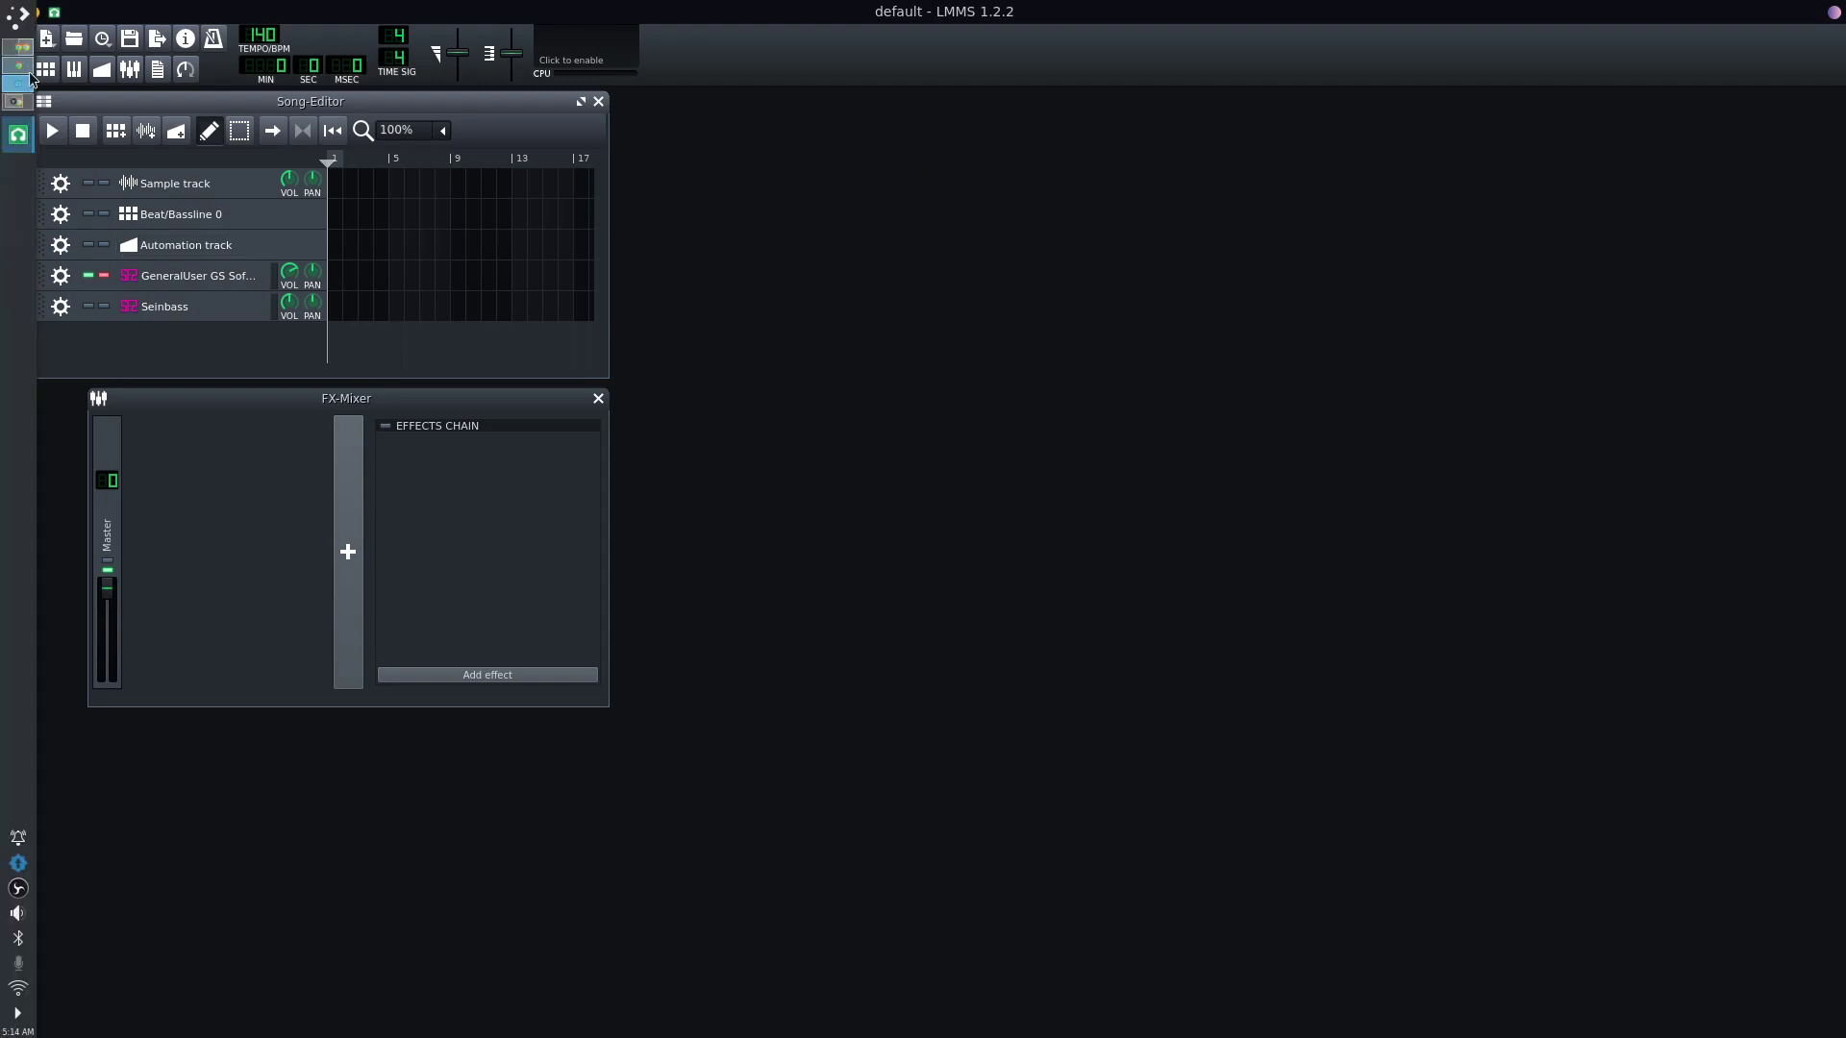
Search Google for 'alsa linux' in a new Chrome tab
{"action": "left_click", "coordinate": [21, 73]}
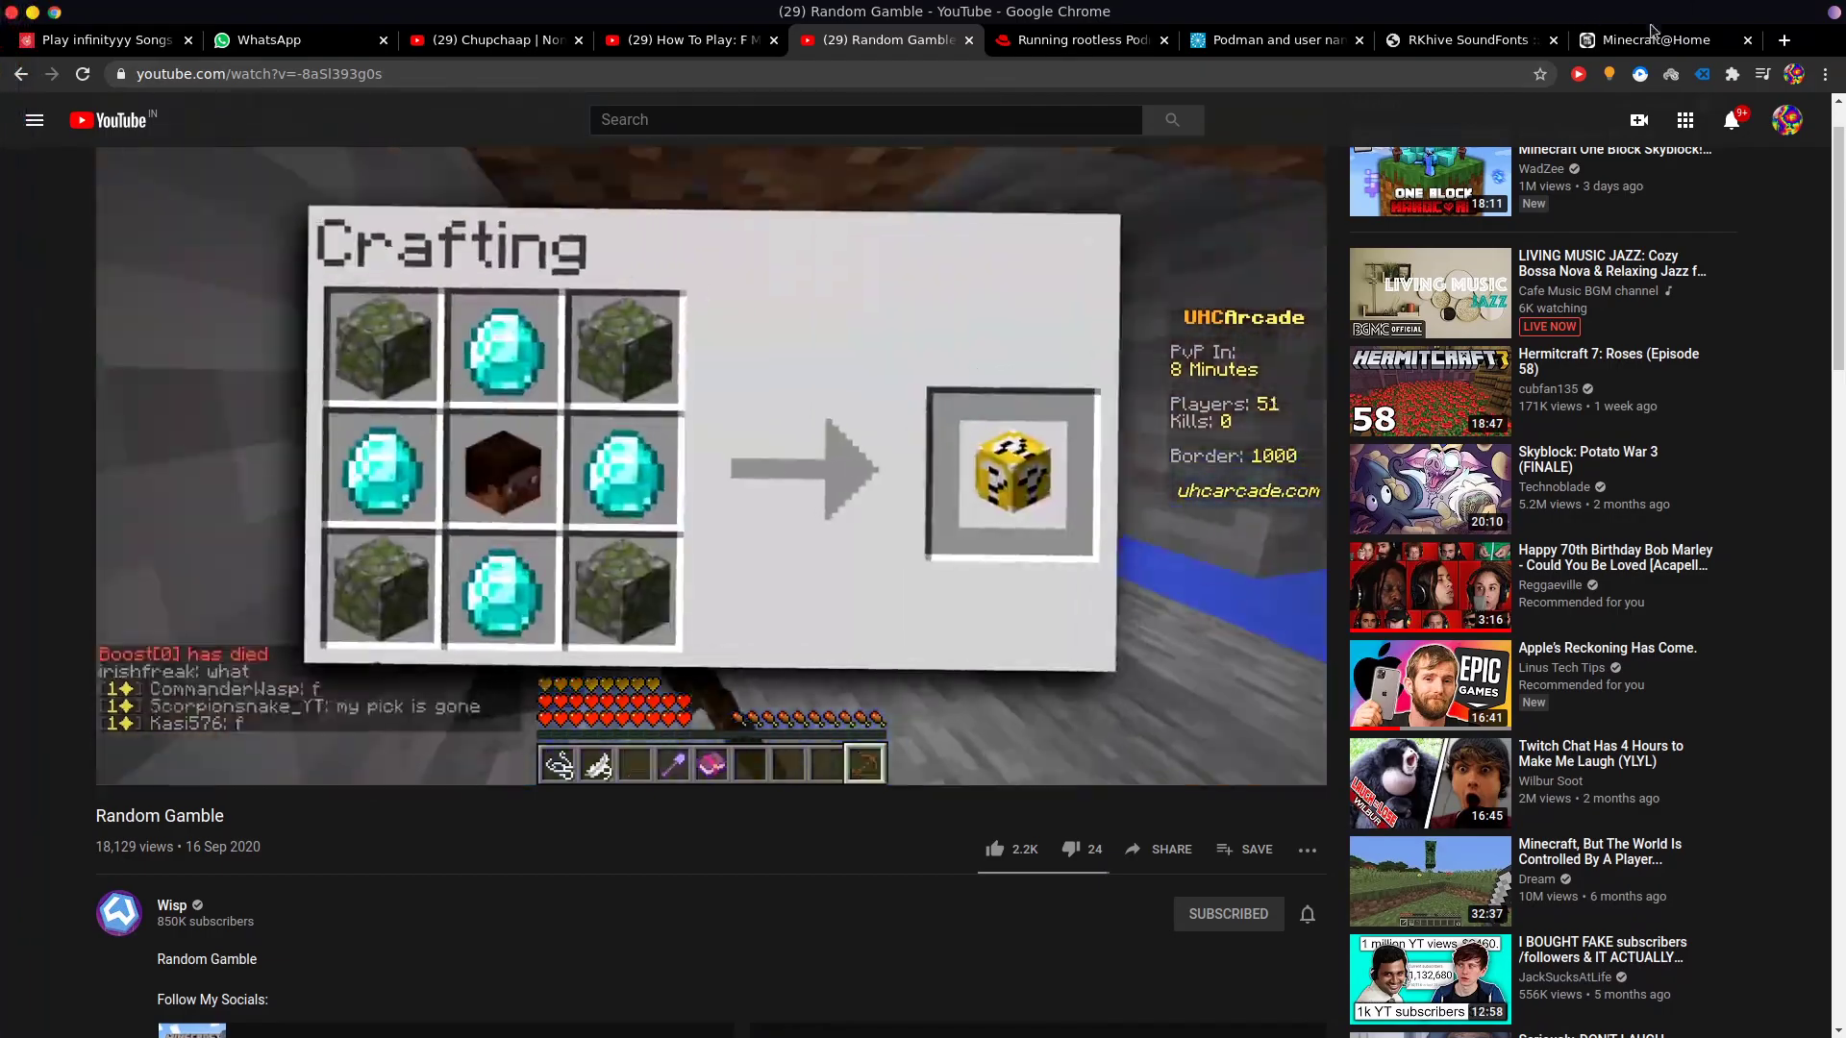
{"action": "left_click", "coordinate": [1784, 40]}
{"action": "type", "text": "alsa"}
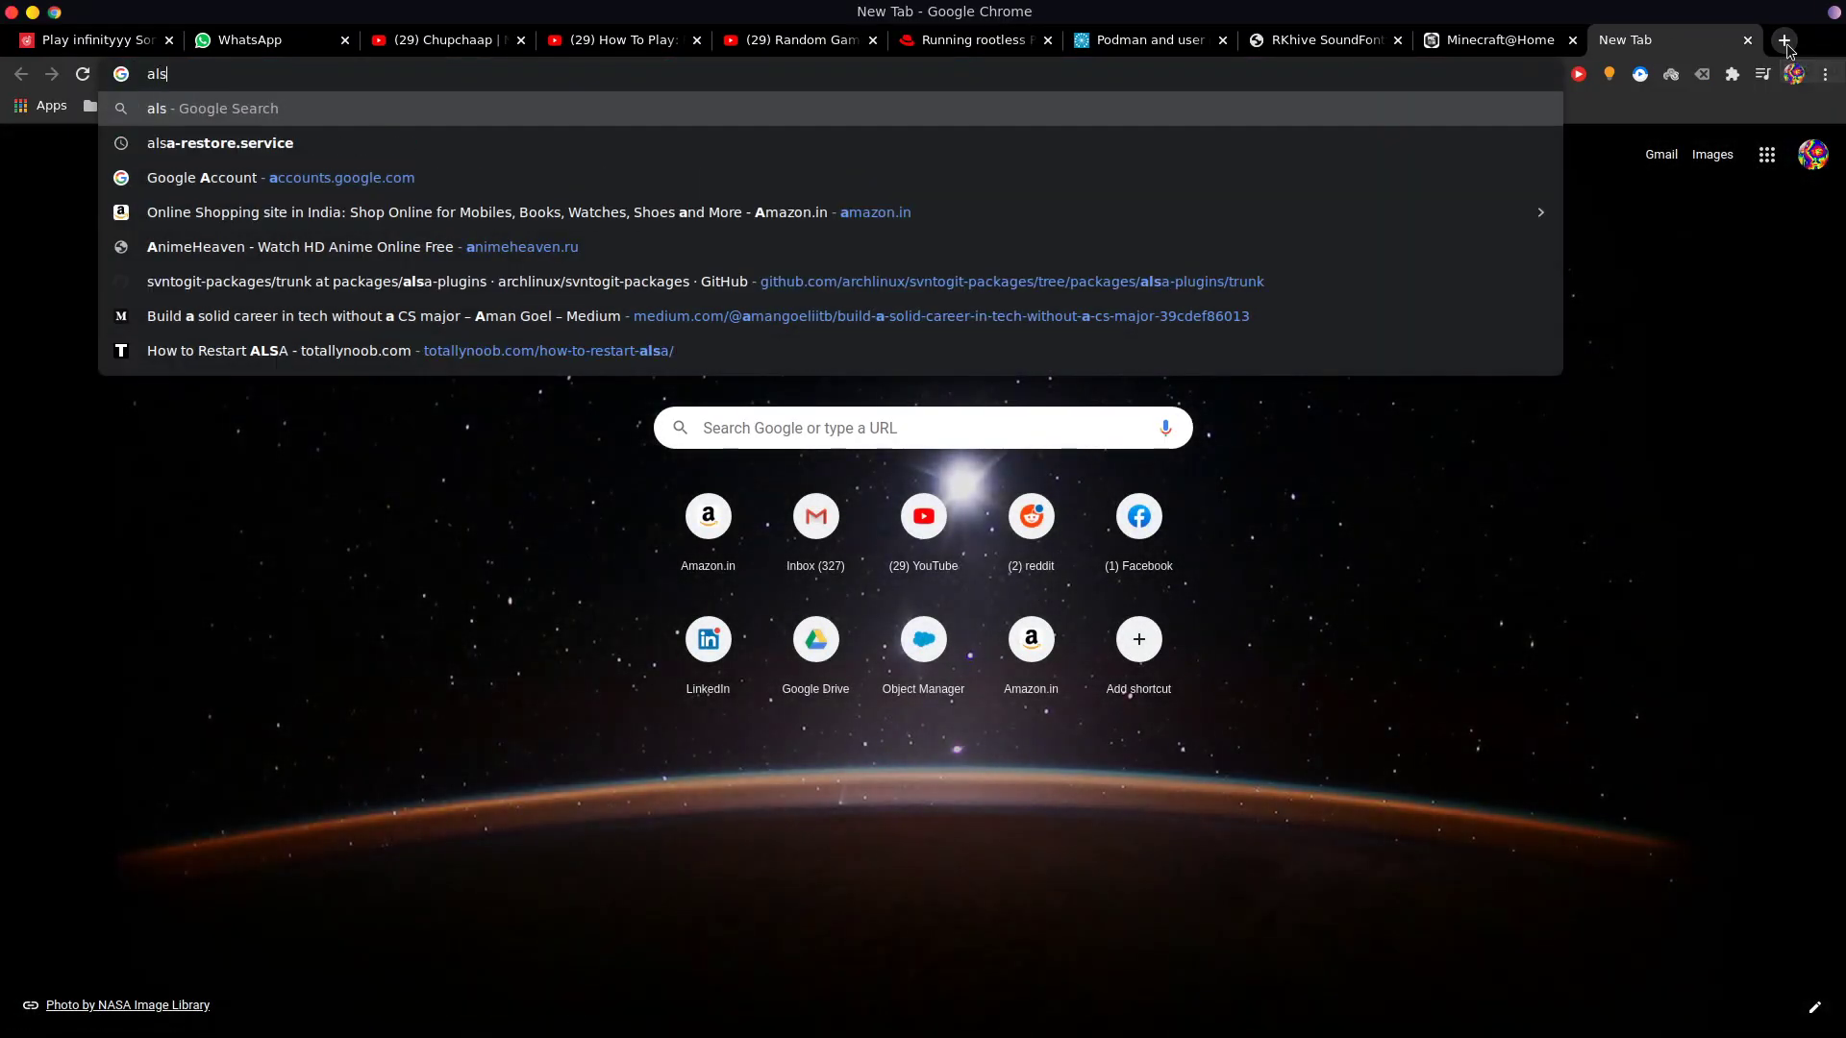
{"action": "key", "text": "Return"}
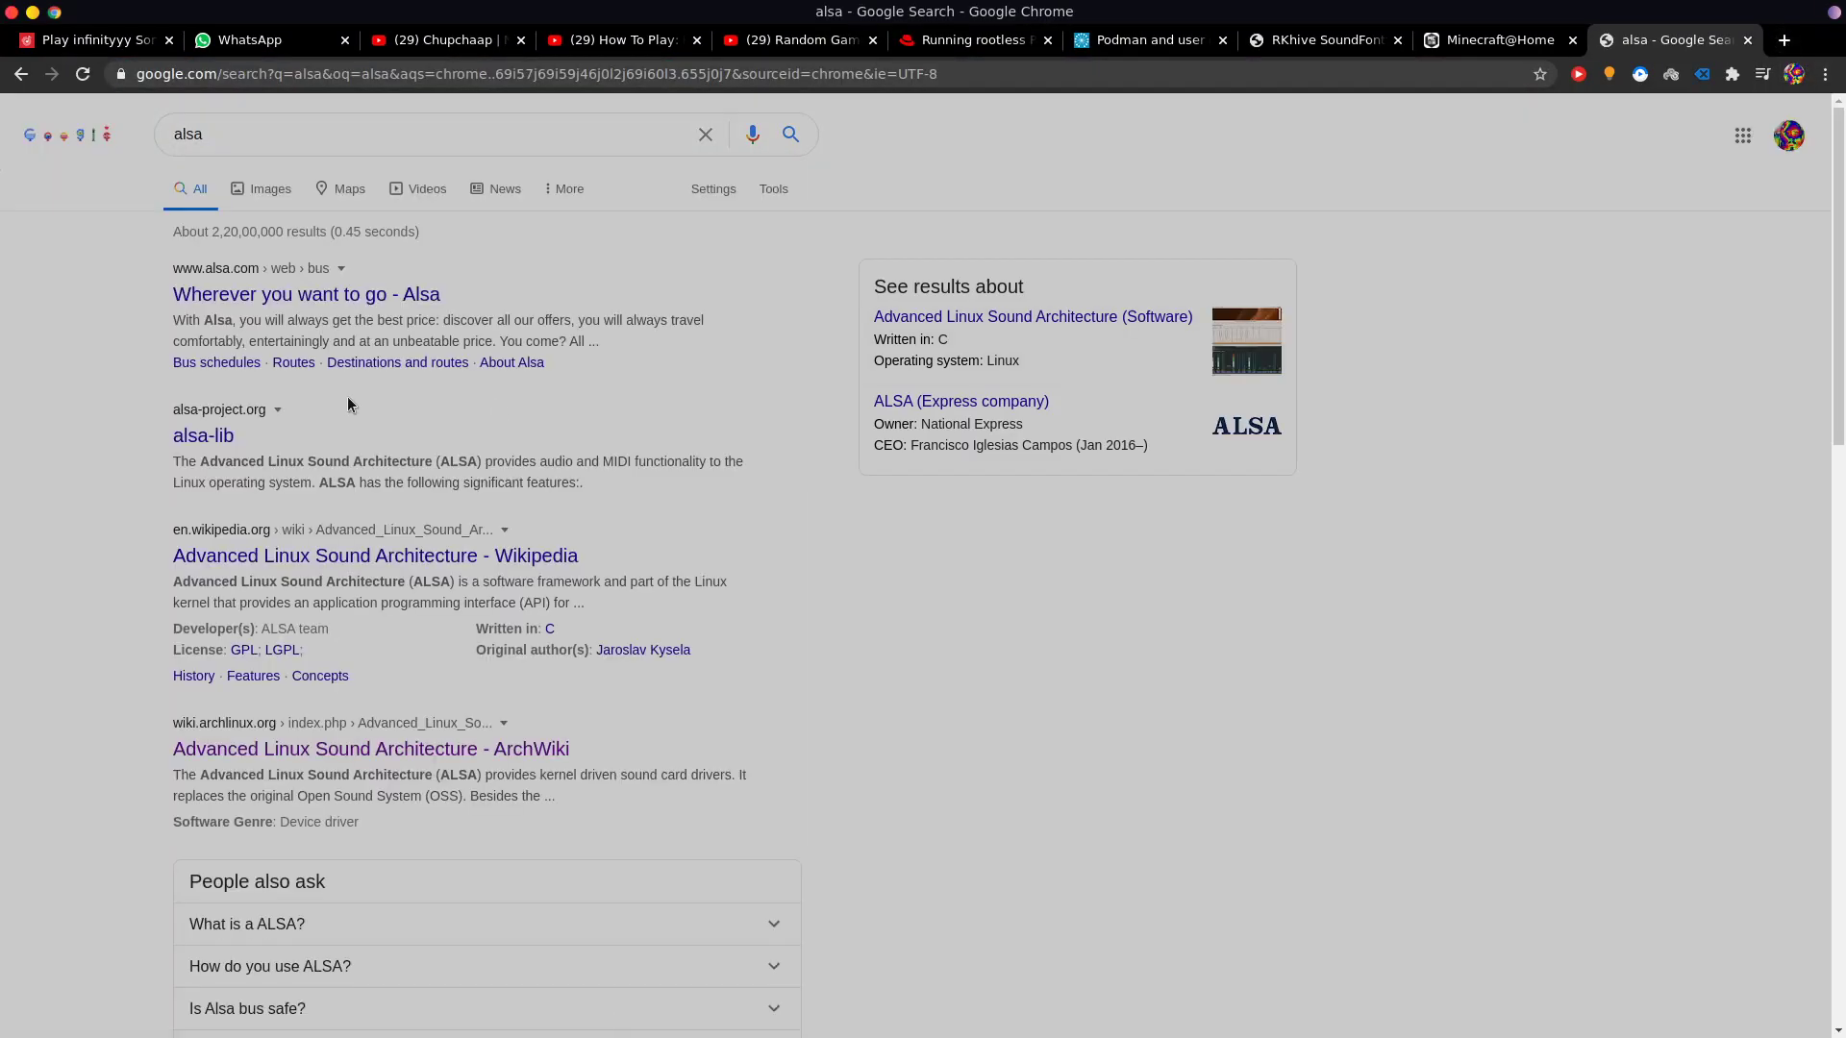
{"action": "left_click", "coordinate": [508, 136]}
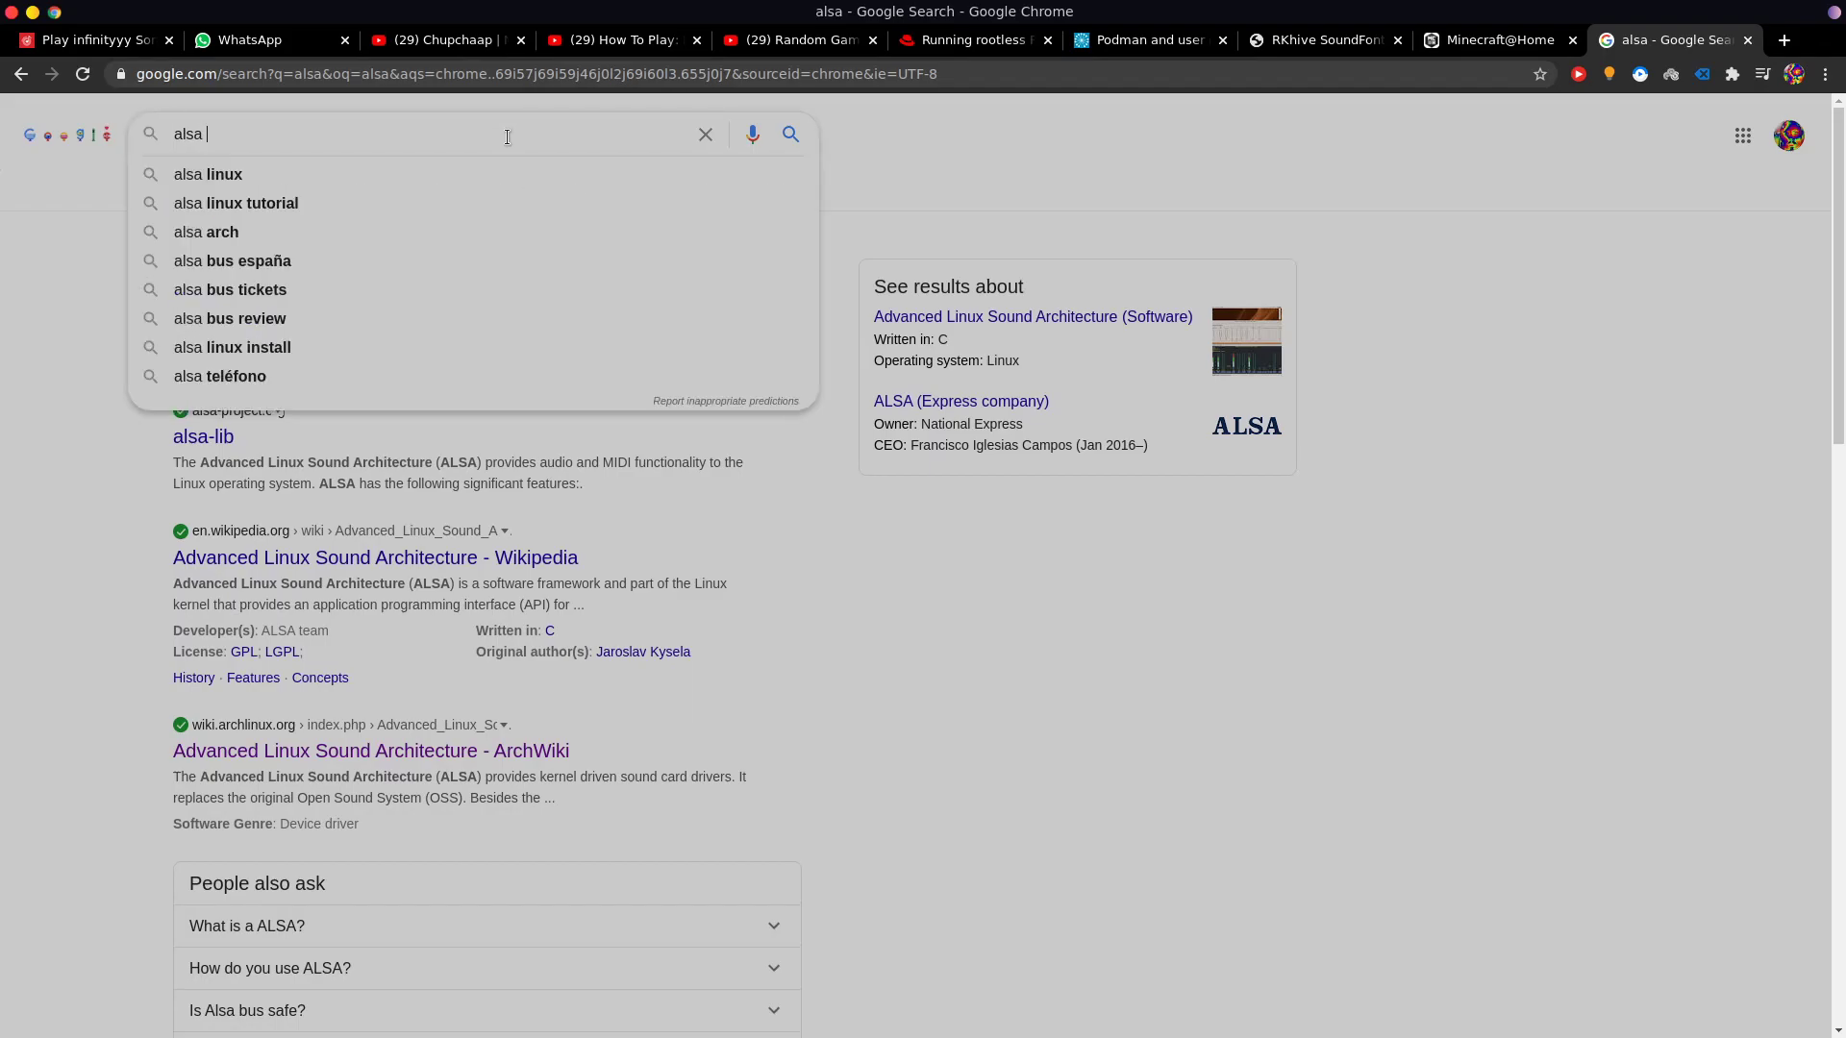
{"action": "key", "text": "Down"}
{"action": "key", "text": "Down"}
{"action": "key", "text": "Down"}
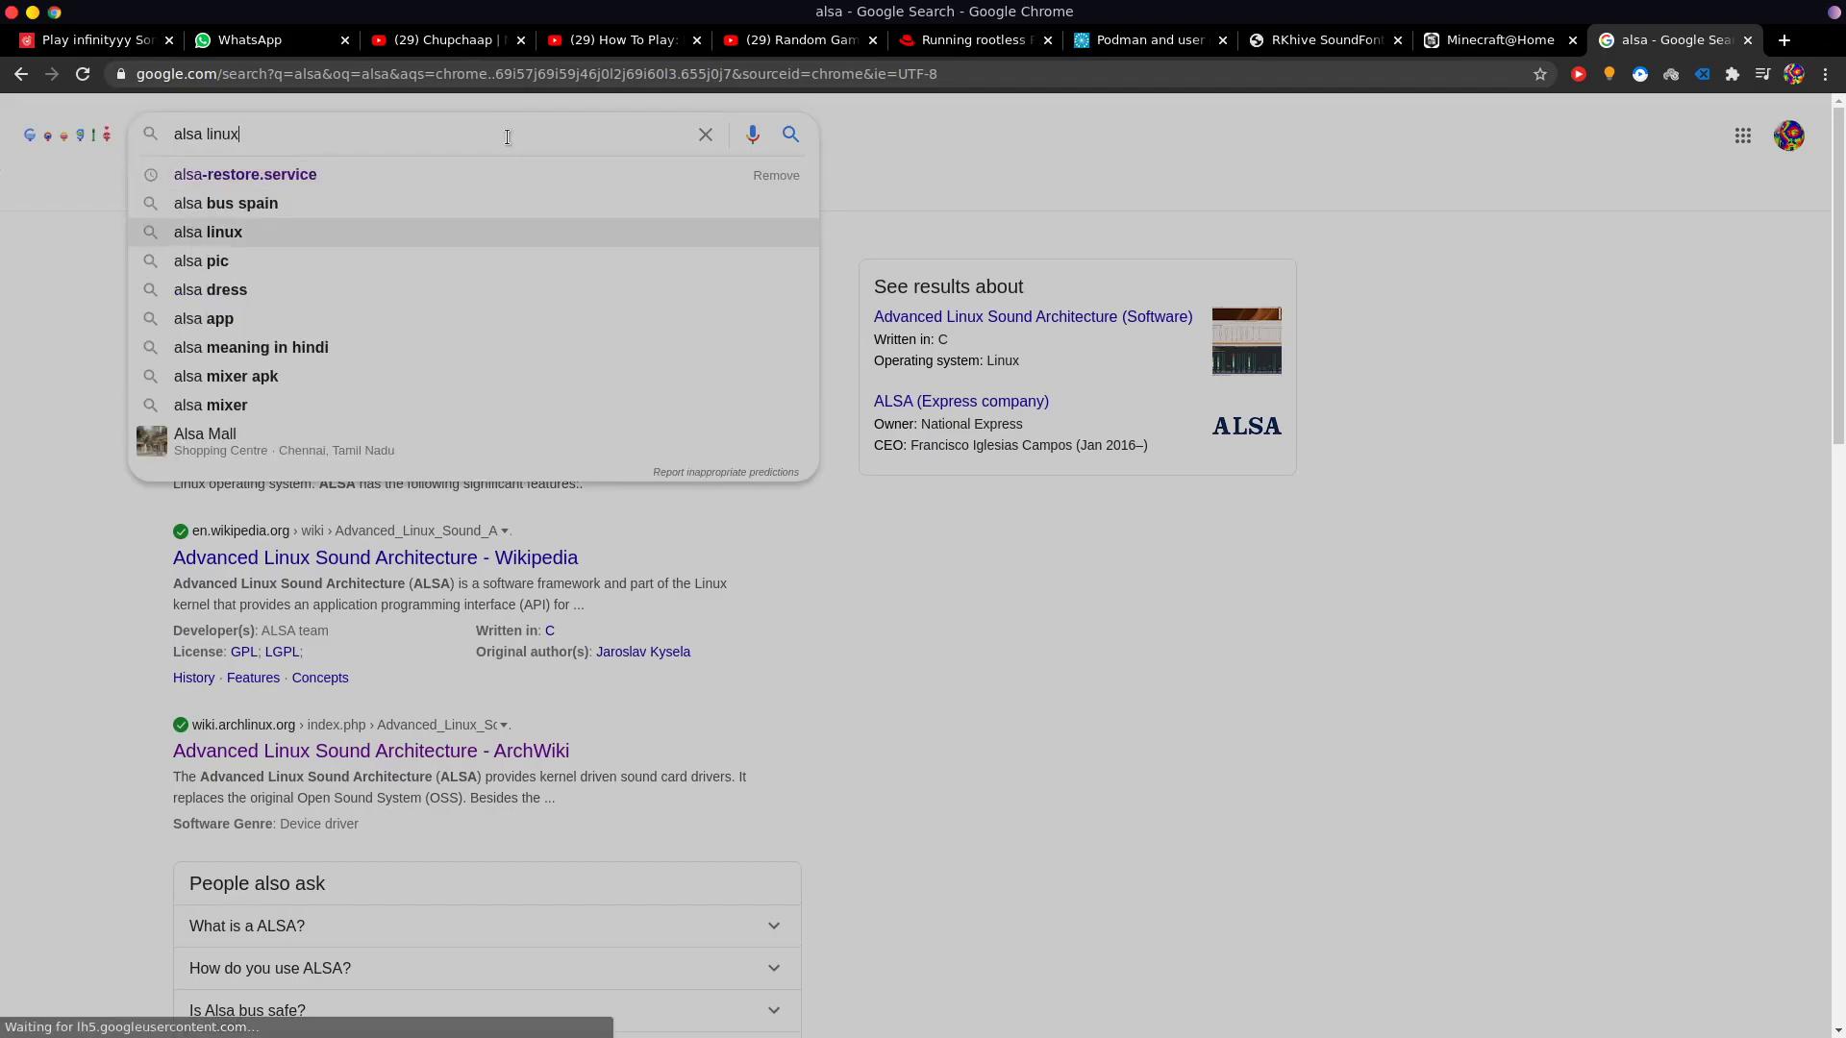
{"action": "key", "text": "Return"}
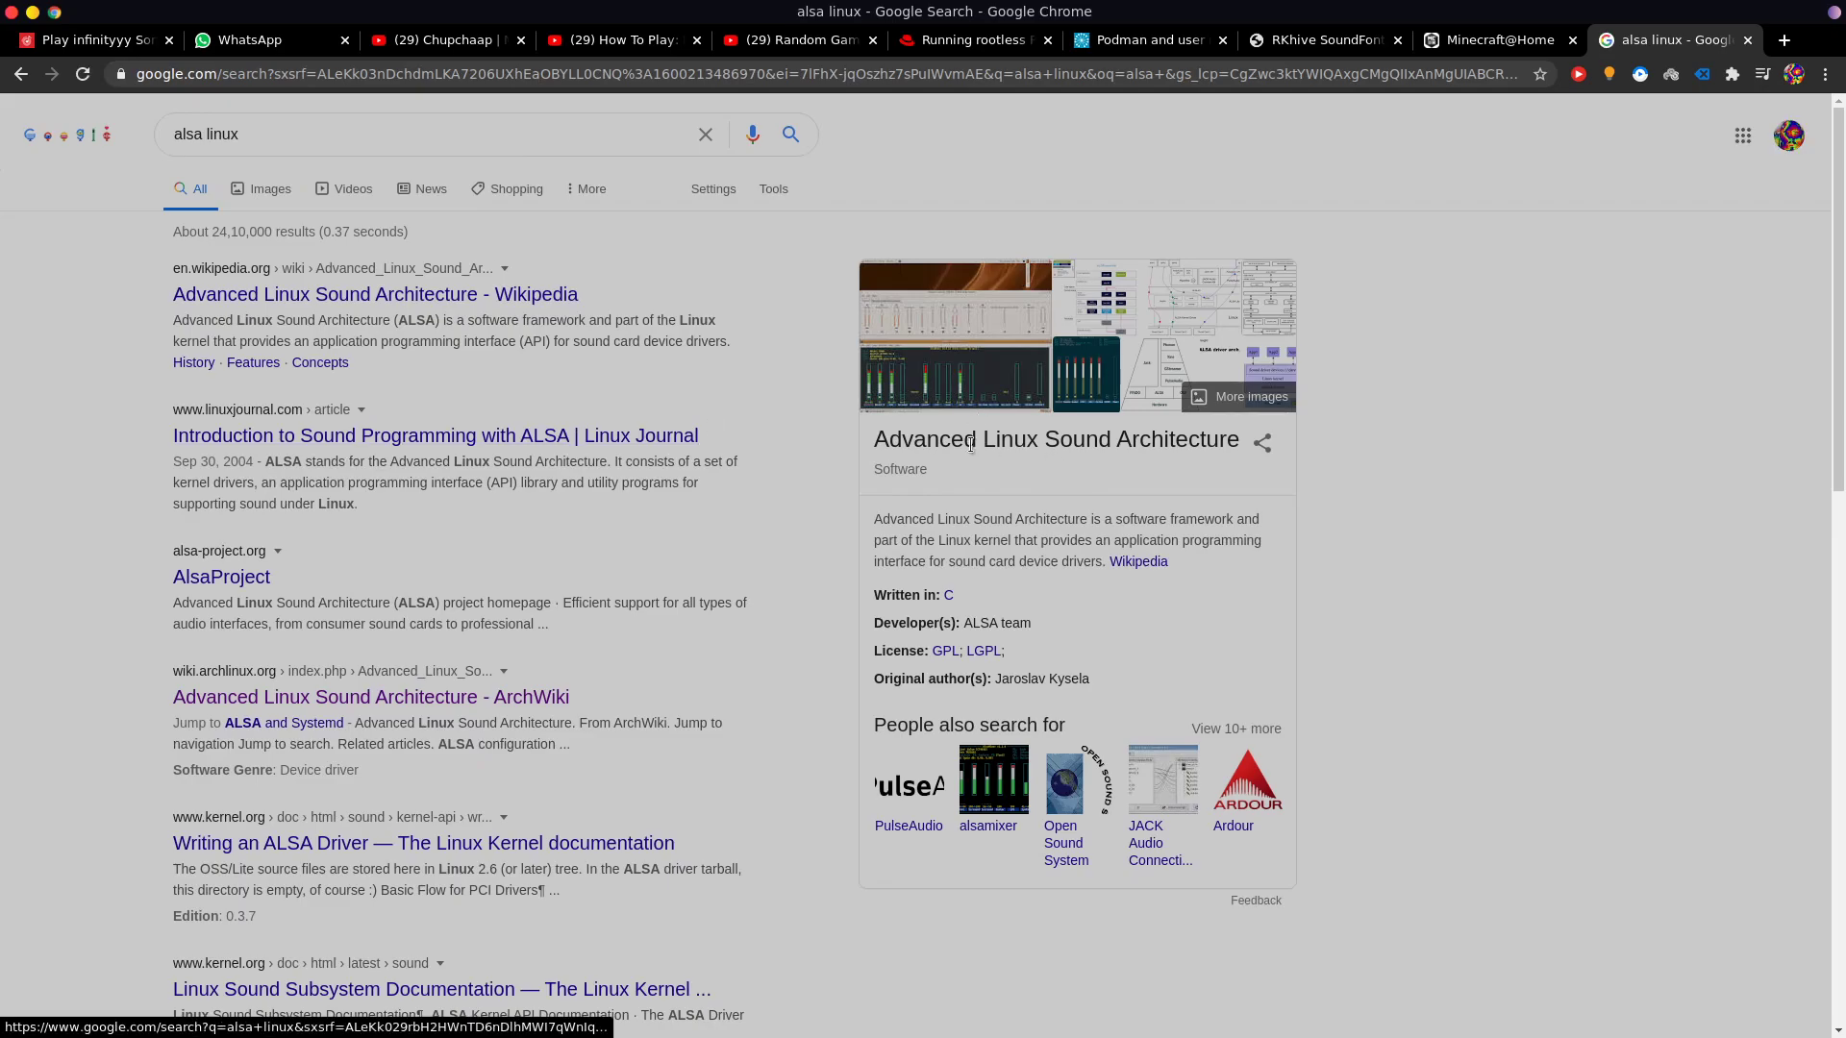
Select the Advanced Linux Sound Architecture title, then clear the search box
{"action": "left_click_drag", "start_coordinate": [888, 439], "coordinate": [1235, 438]}
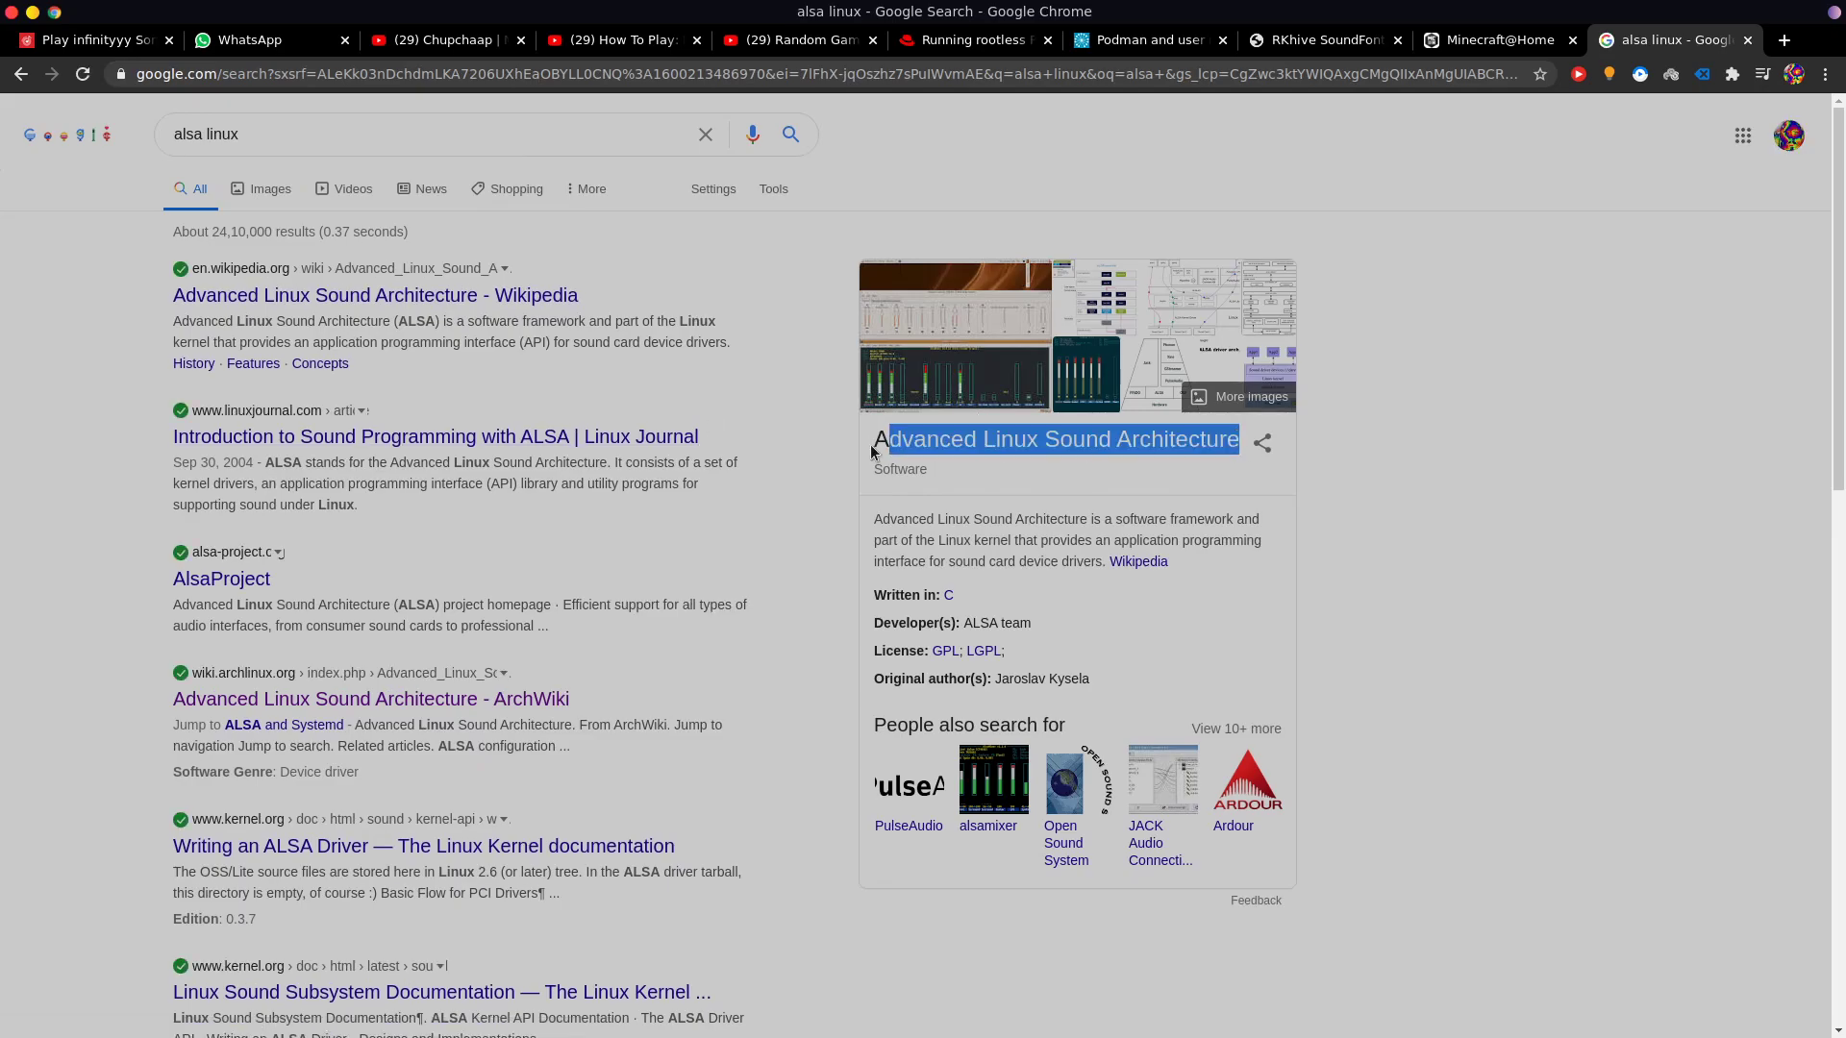
{"action": "triple_click", "coordinate": [871, 447]}
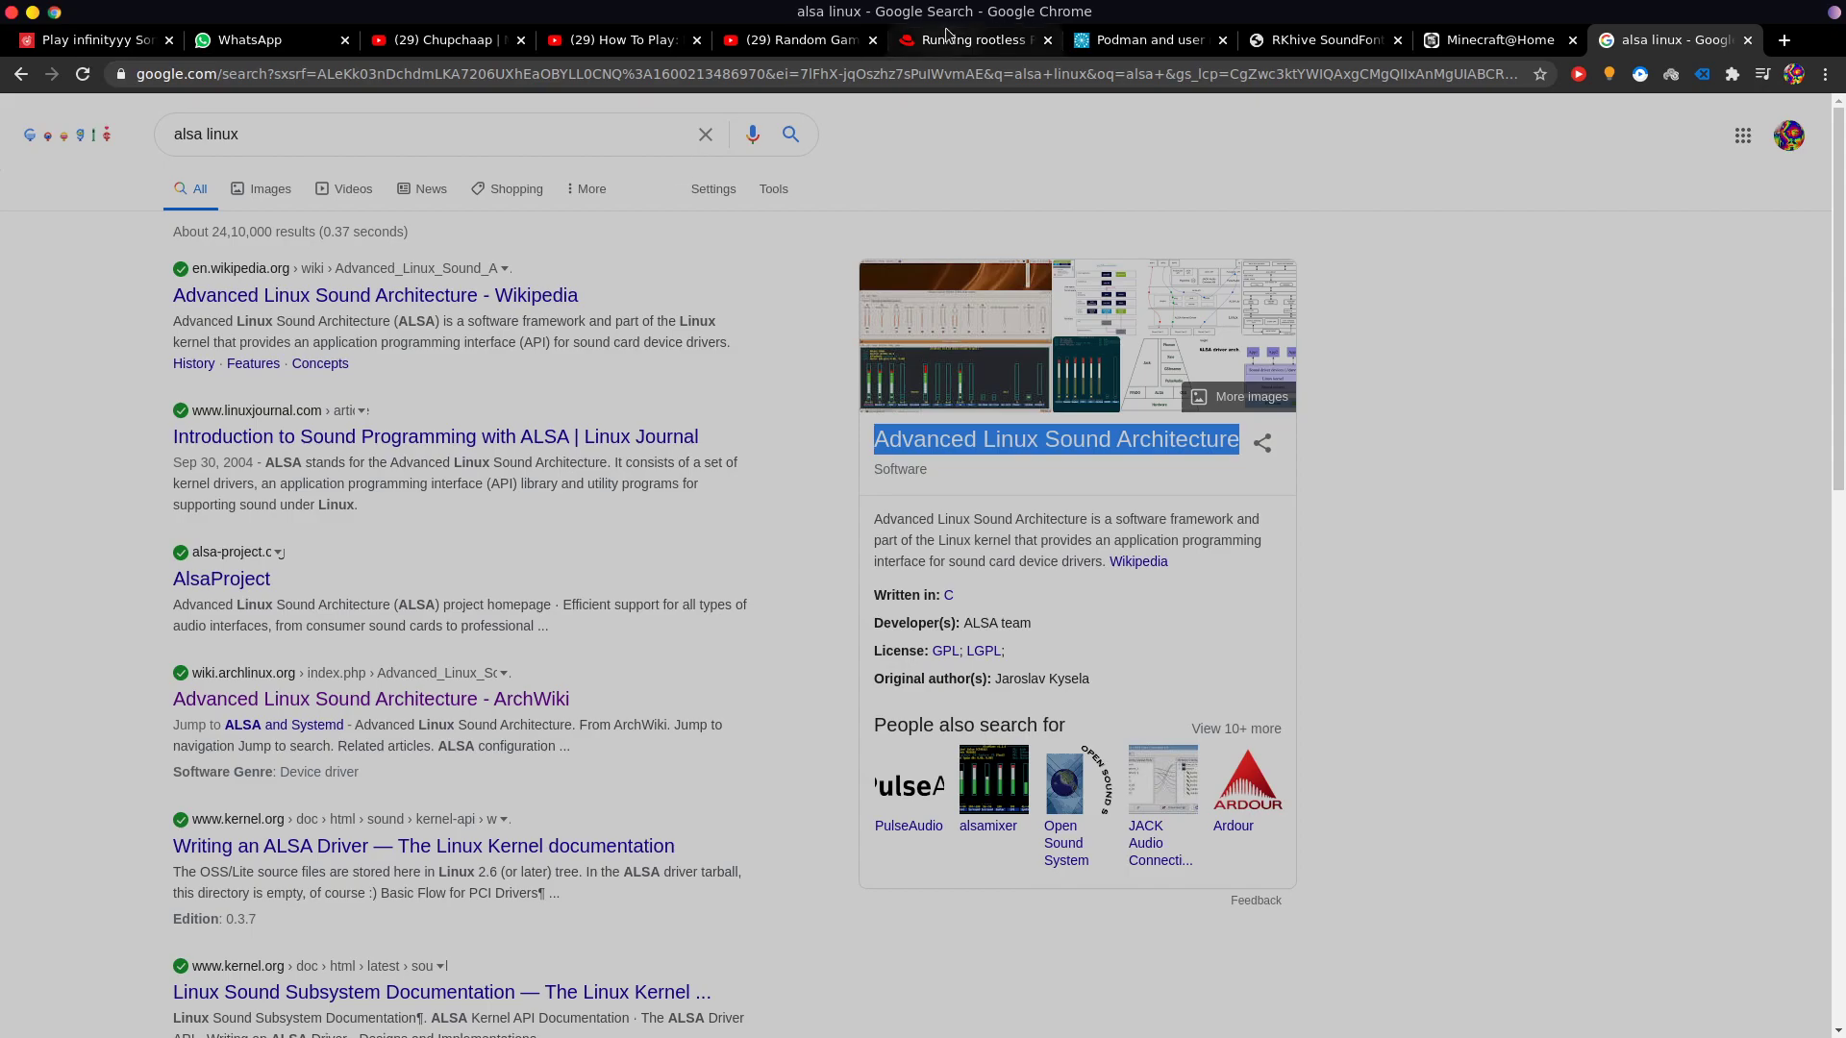
{"action": "left_click", "coordinate": [705, 136]}
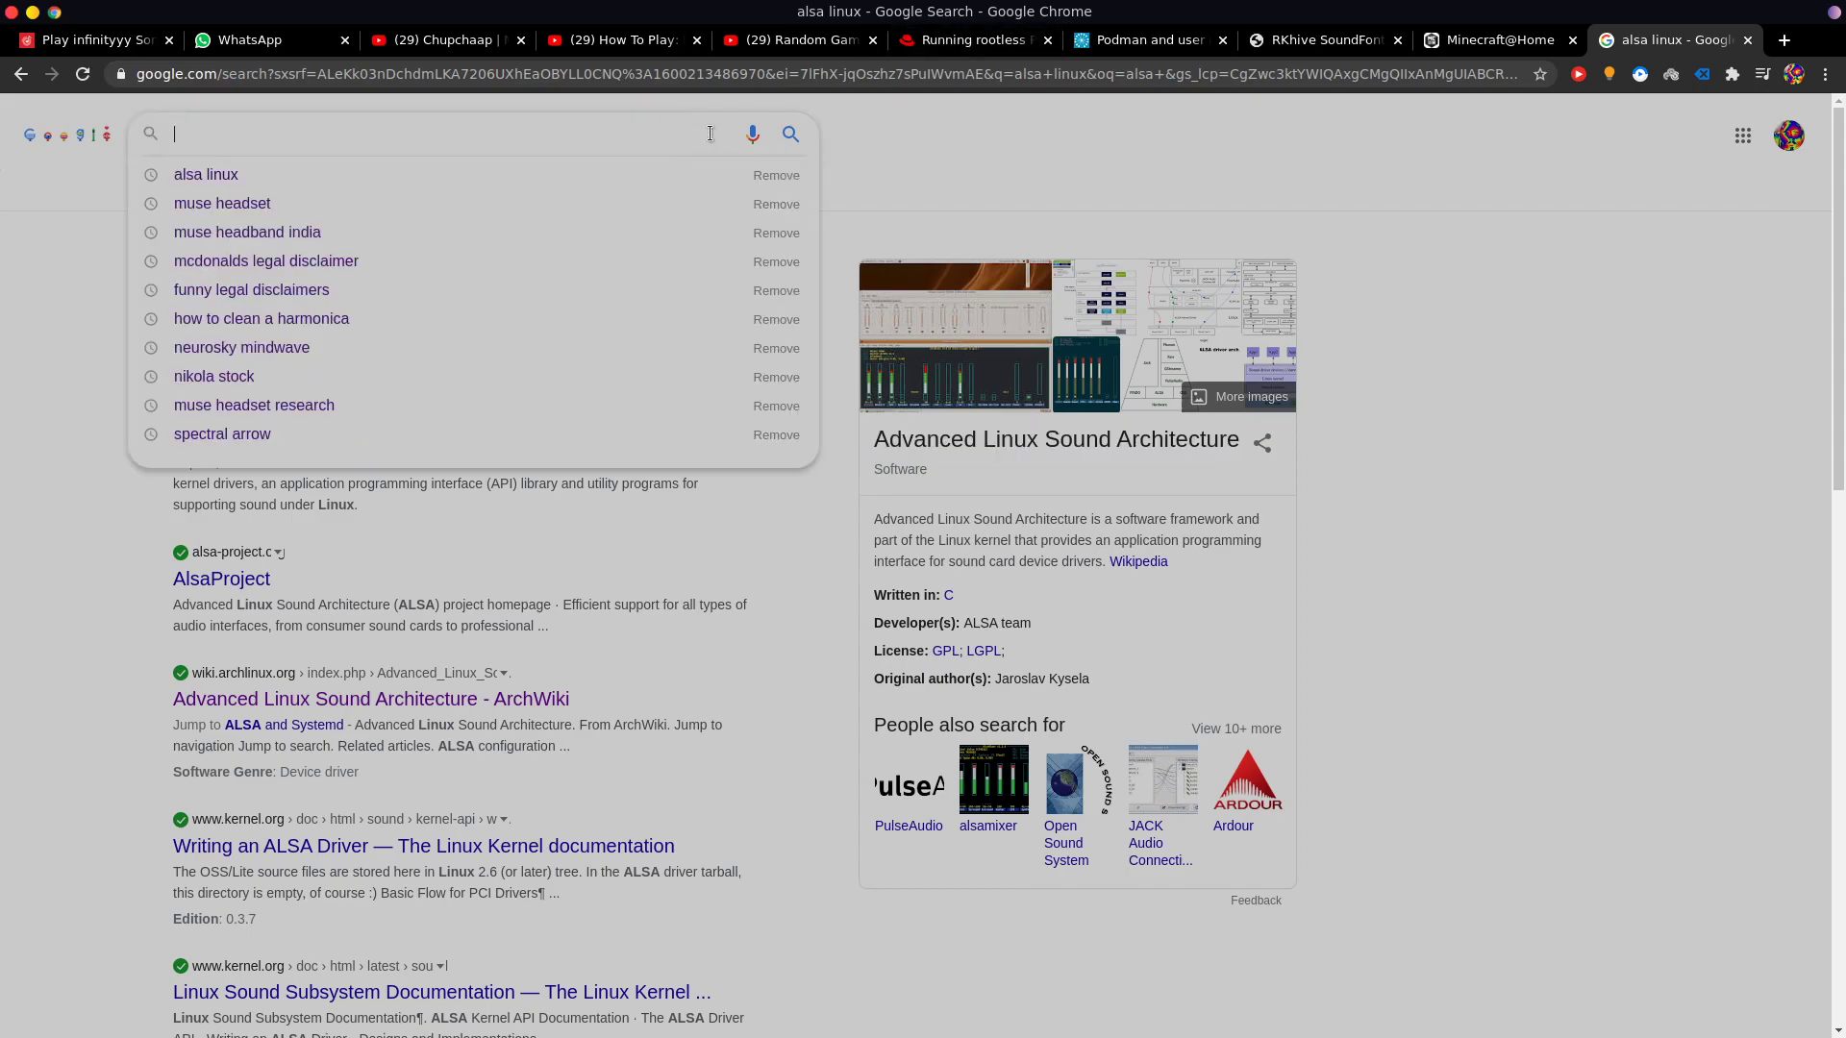
{"action": "left_click", "coordinate": [1720, 205]}
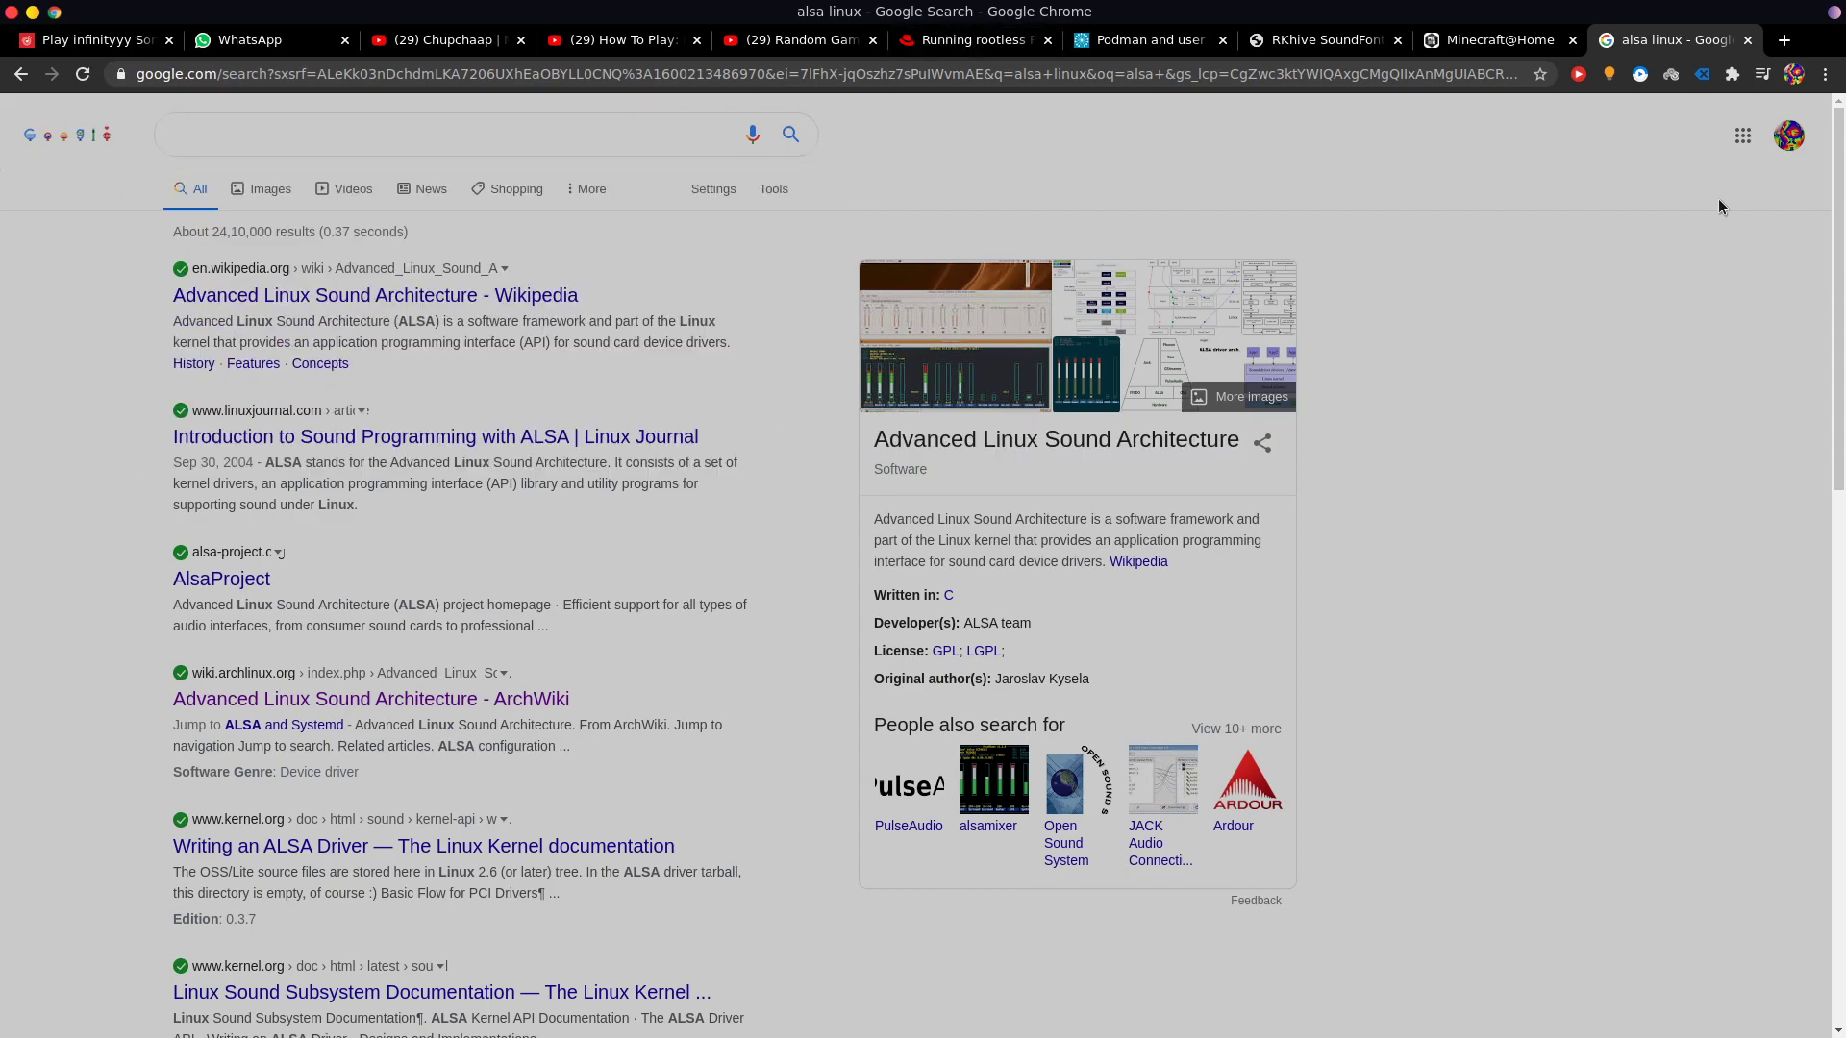
Set LMMS's Audio Interface to PulseAudio in Settings and acknowledge the restart notice
{"action": "left_click", "coordinate": [18, 93]}
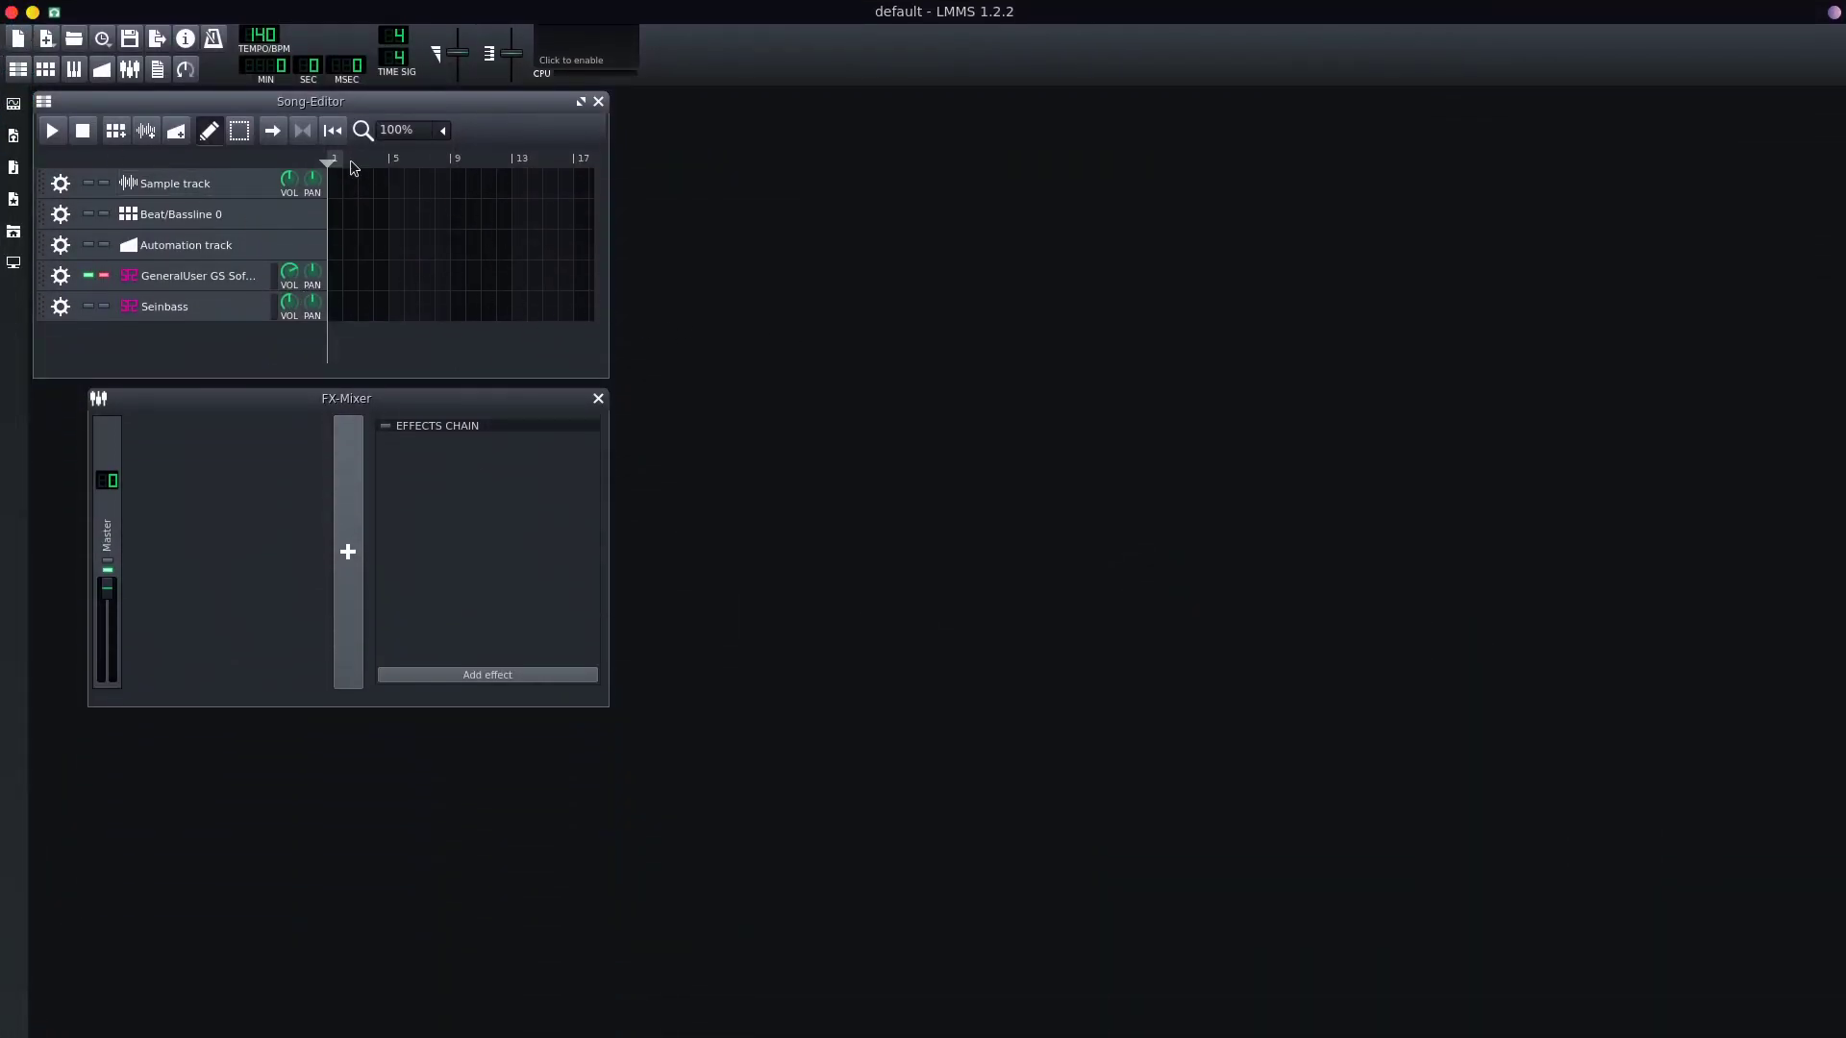
{"action": "left_click", "coordinate": [78, 30]}
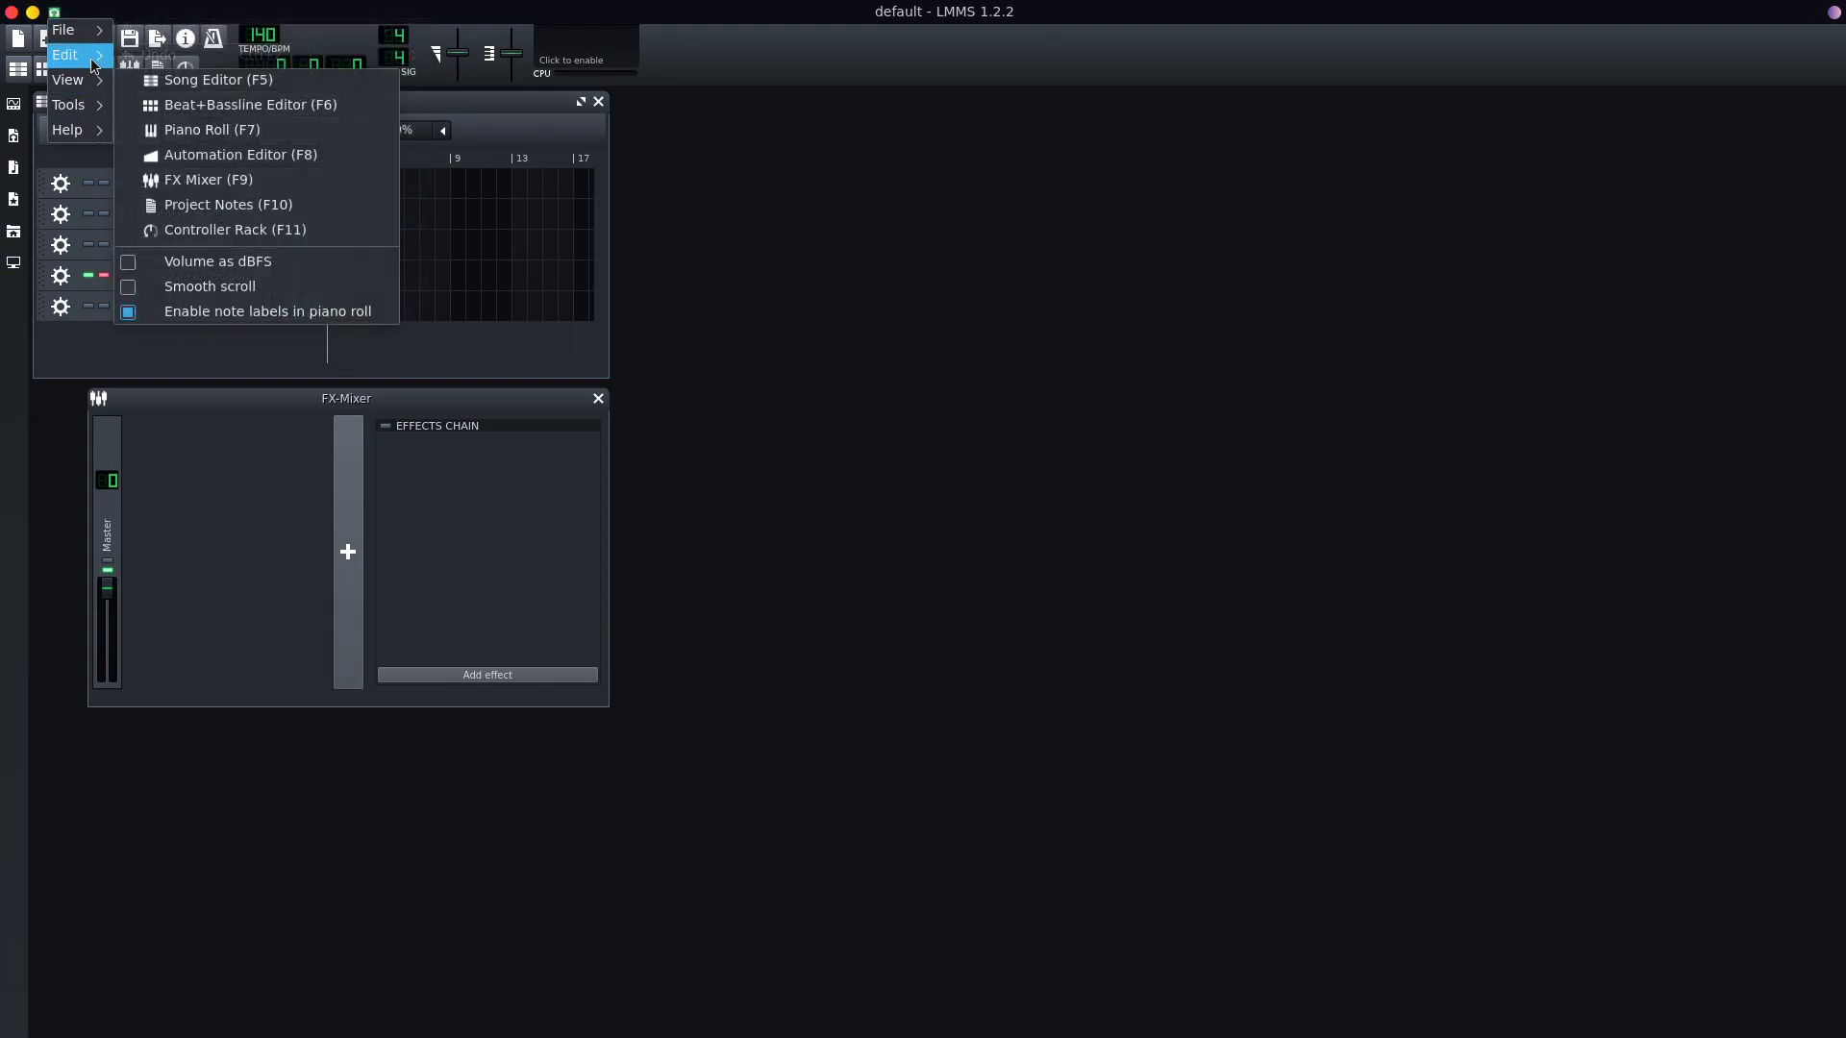
{"action": "mouse_move", "coordinate": [93, 64]}
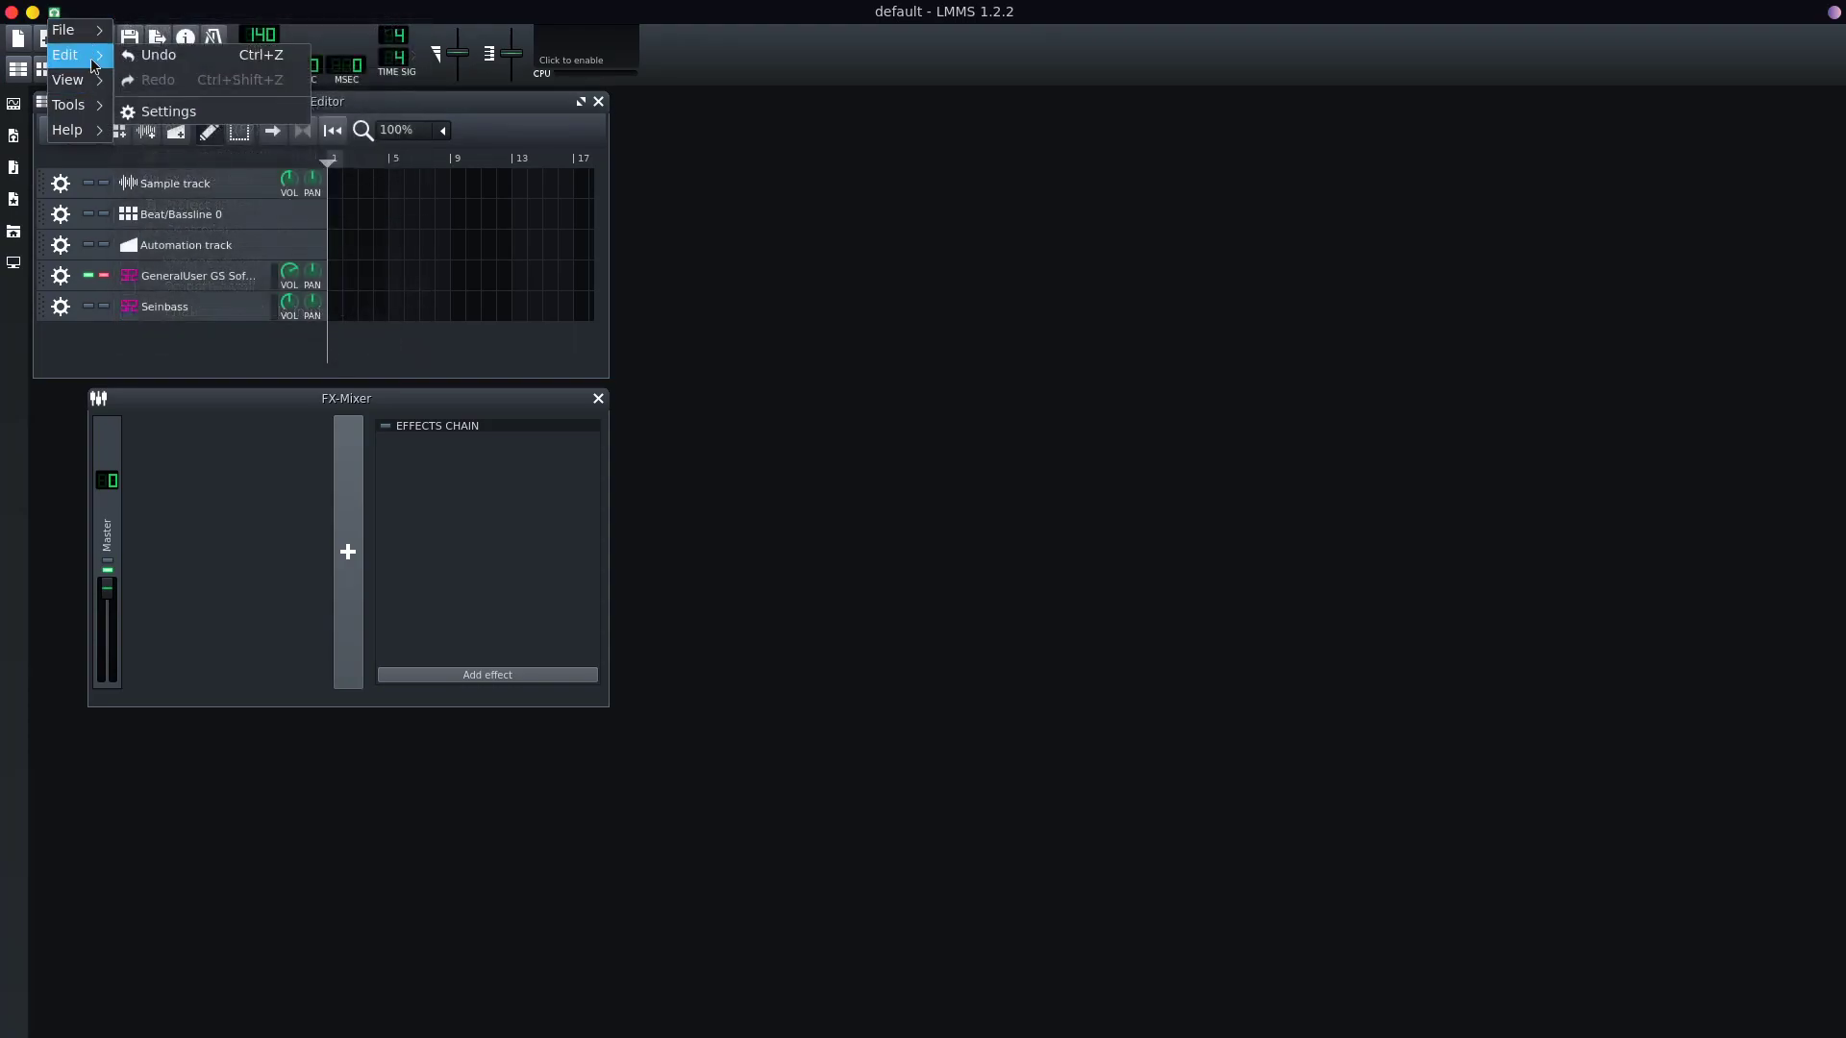
{"action": "left_click", "coordinate": [173, 111]}
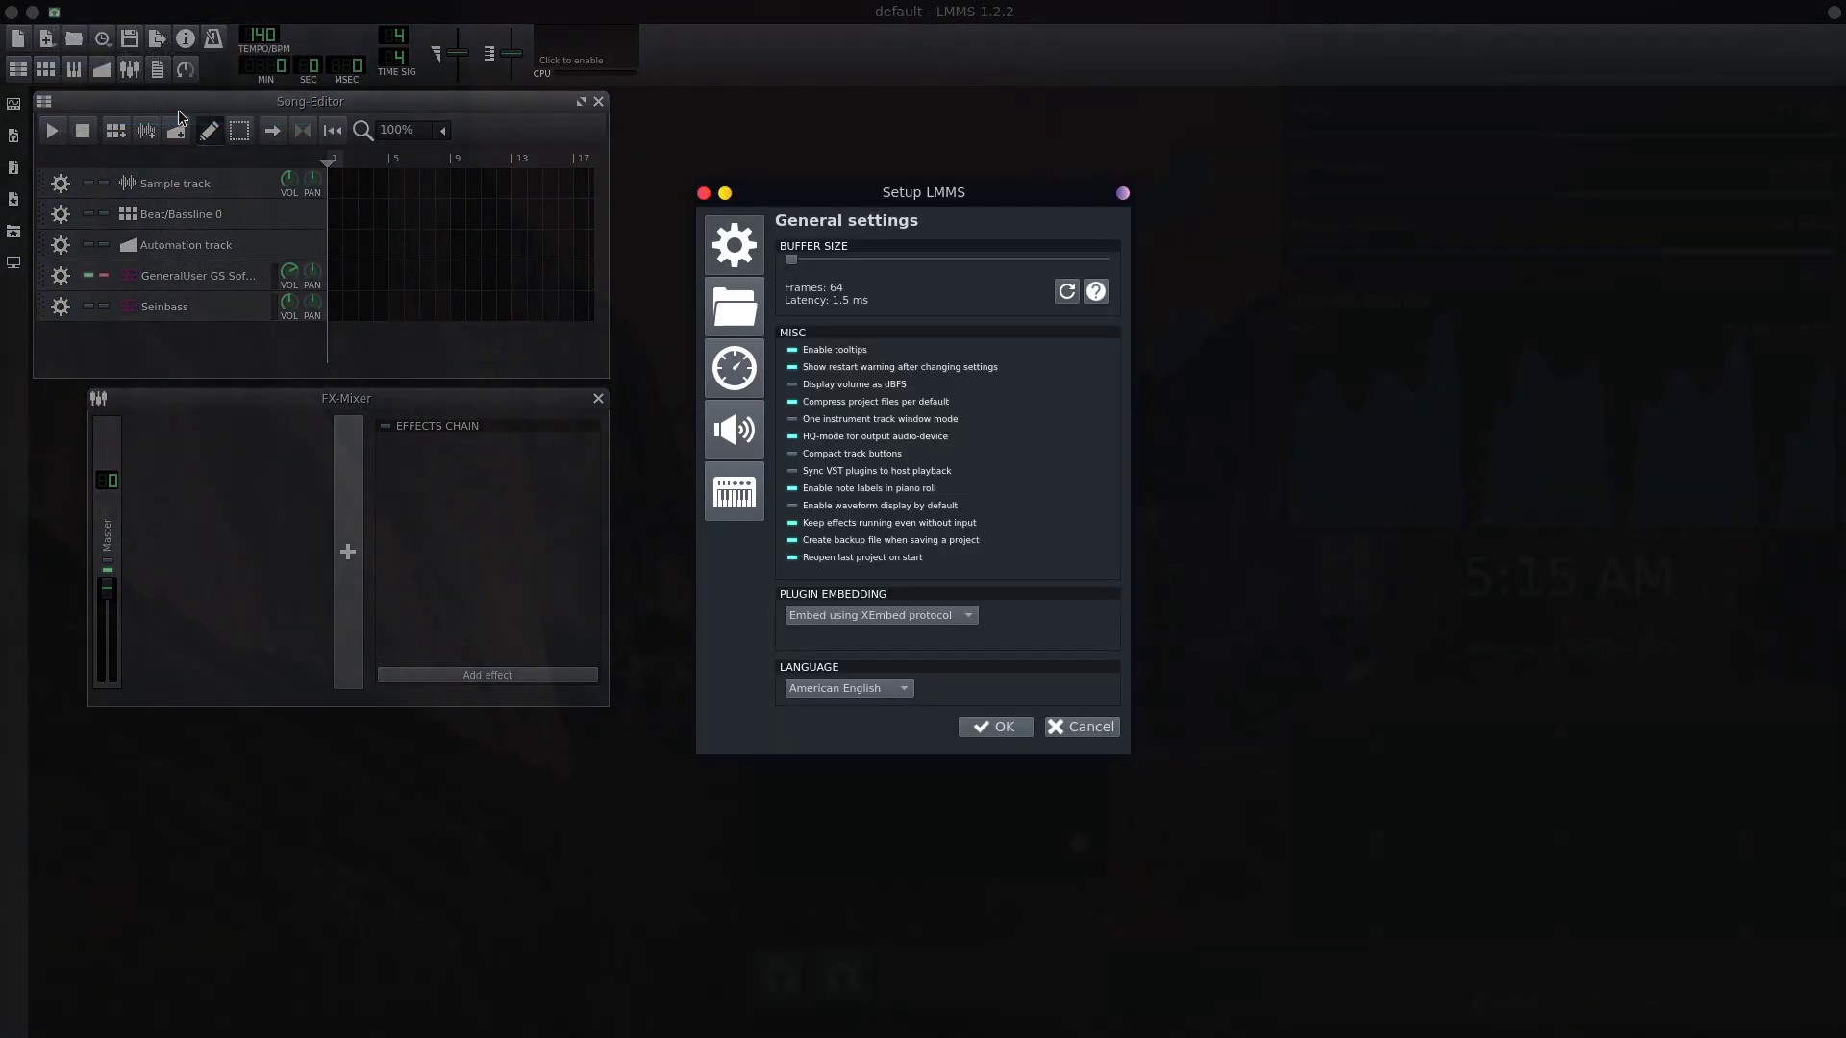
{"action": "left_click", "coordinate": [739, 433]}
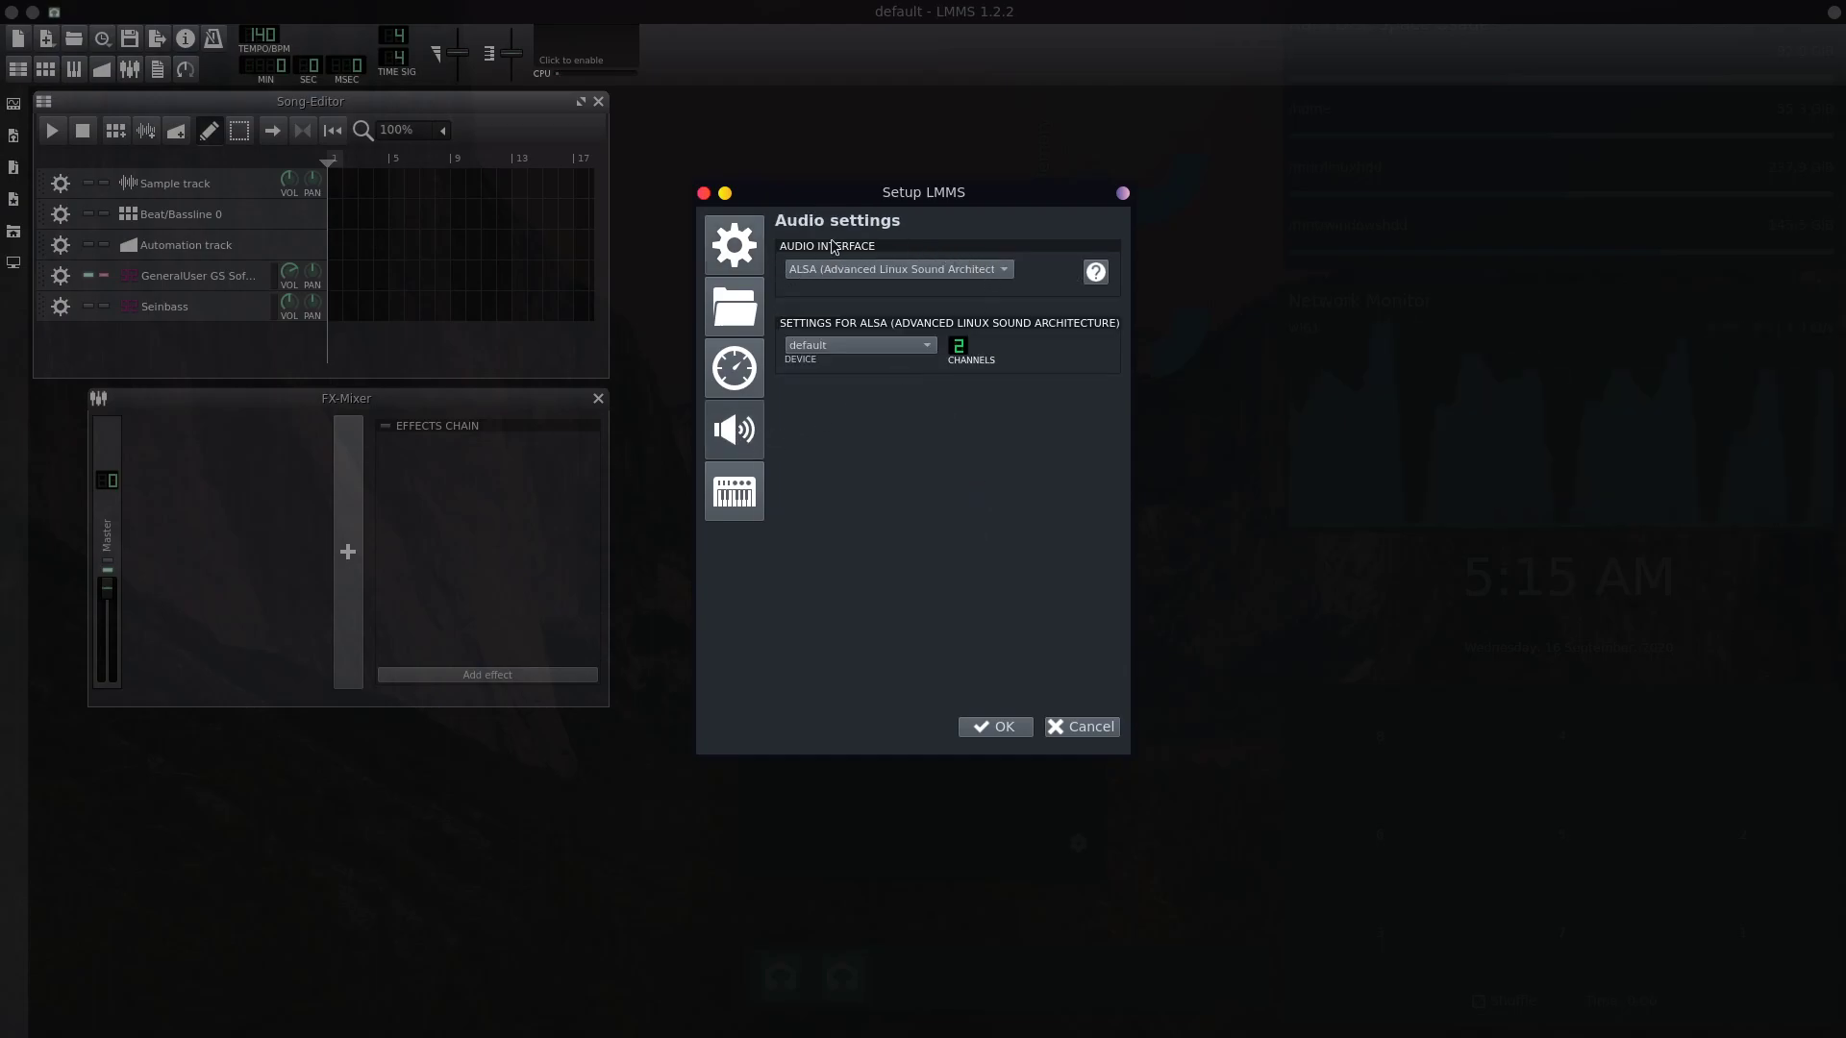
{"action": "left_click", "coordinate": [988, 271]}
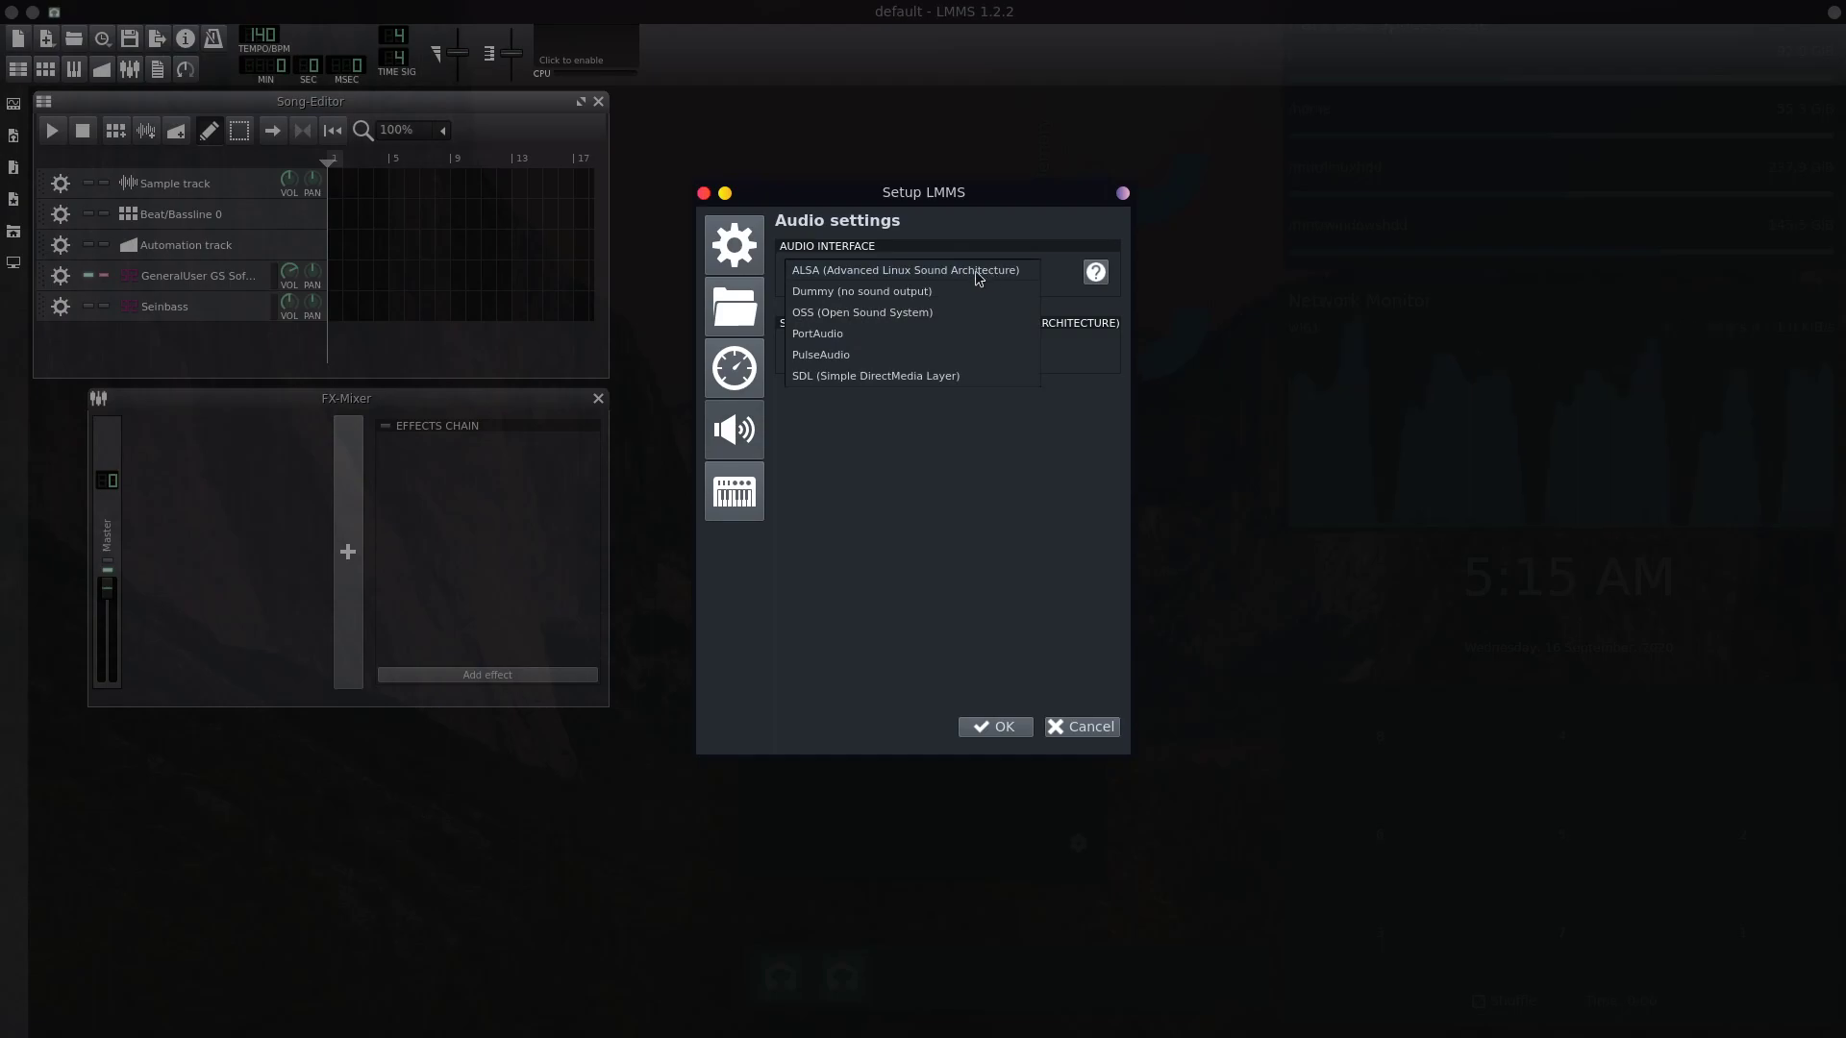
{"action": "left_click", "coordinate": [823, 355]}
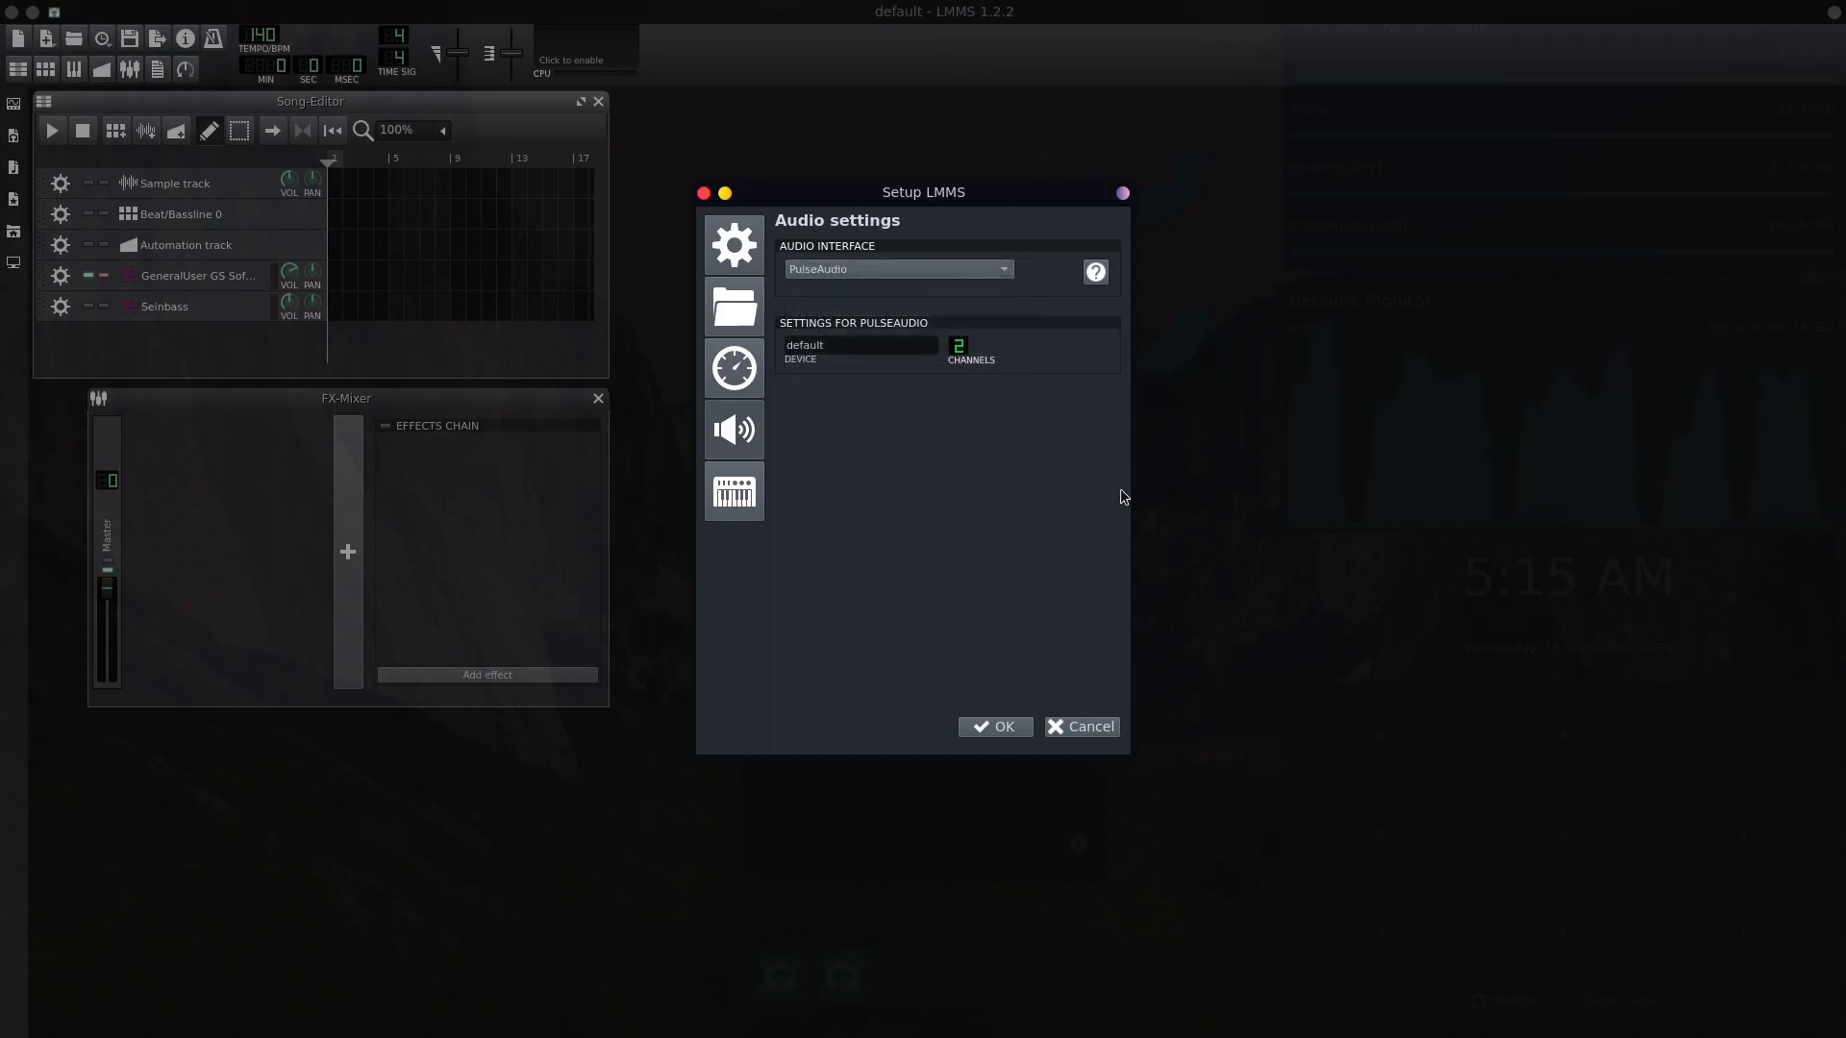
{"action": "left_click", "coordinate": [1004, 727]}
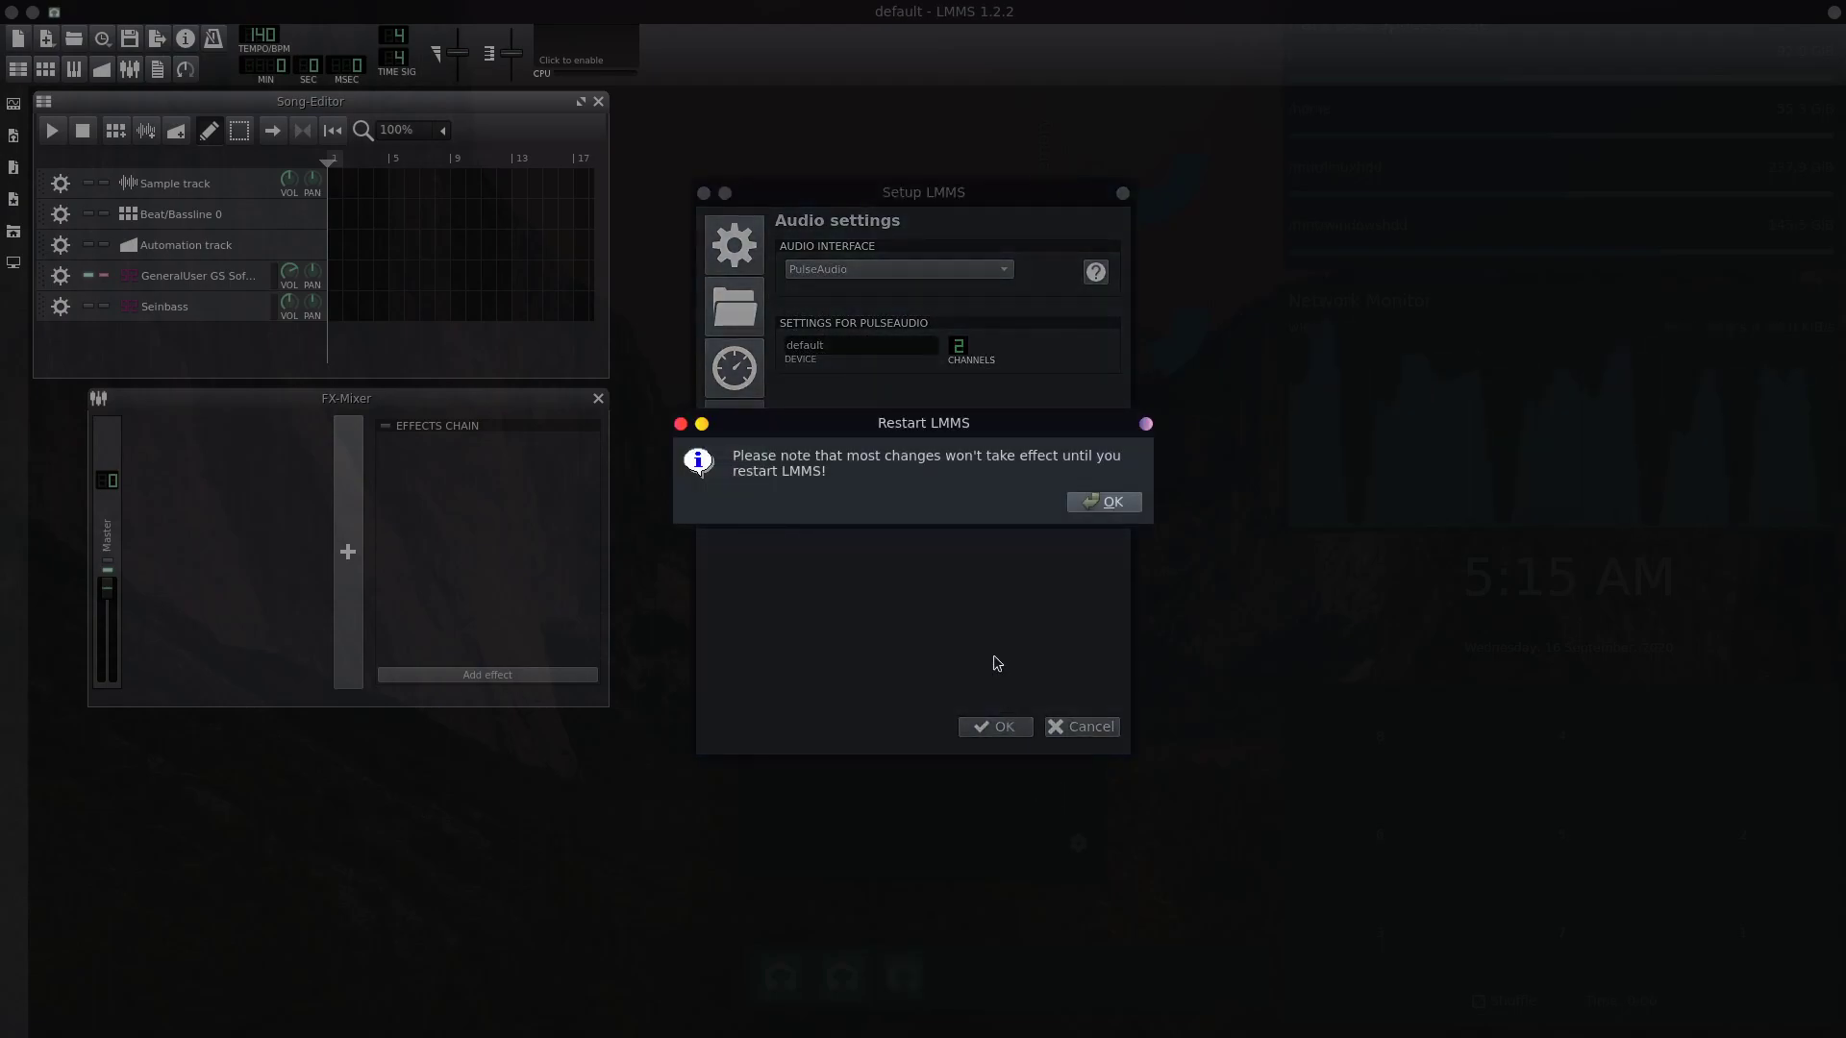
{"action": "left_click", "coordinate": [1115, 504]}
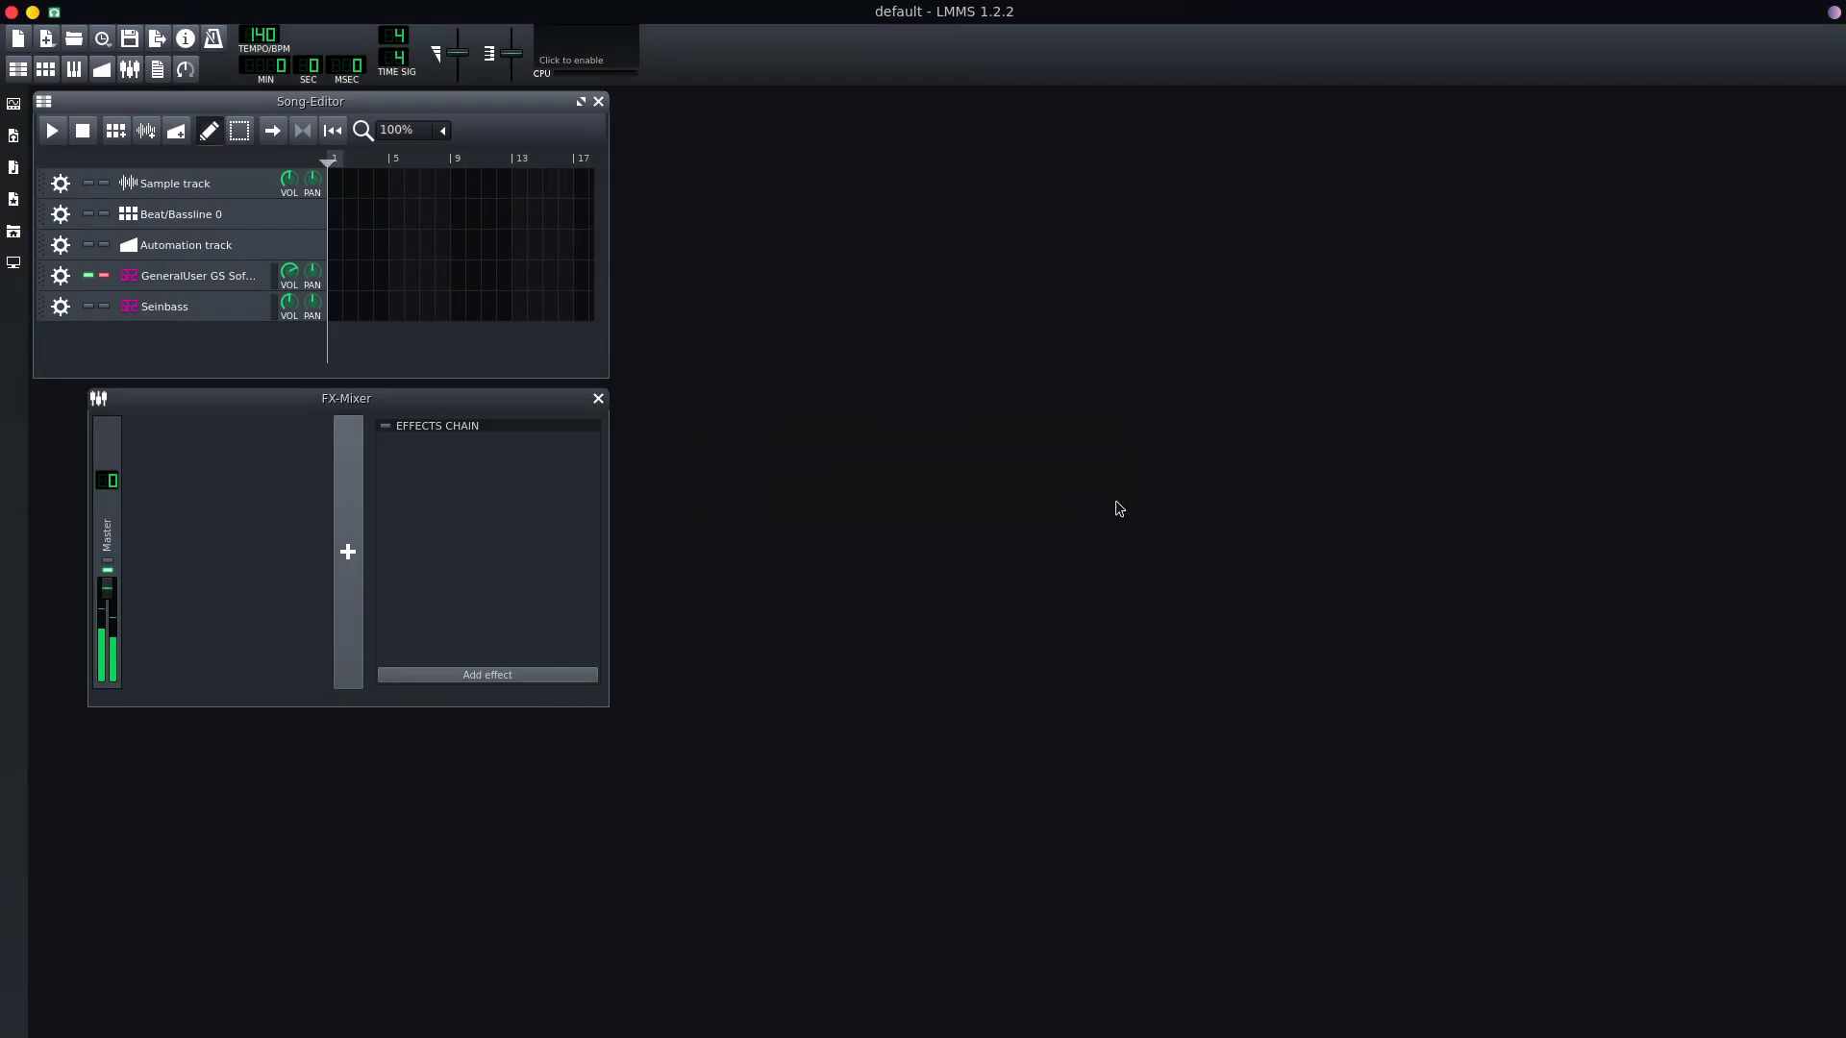
Close LMMS and start it again from the application launcher
{"action": "left_click", "coordinate": [12, 12]}
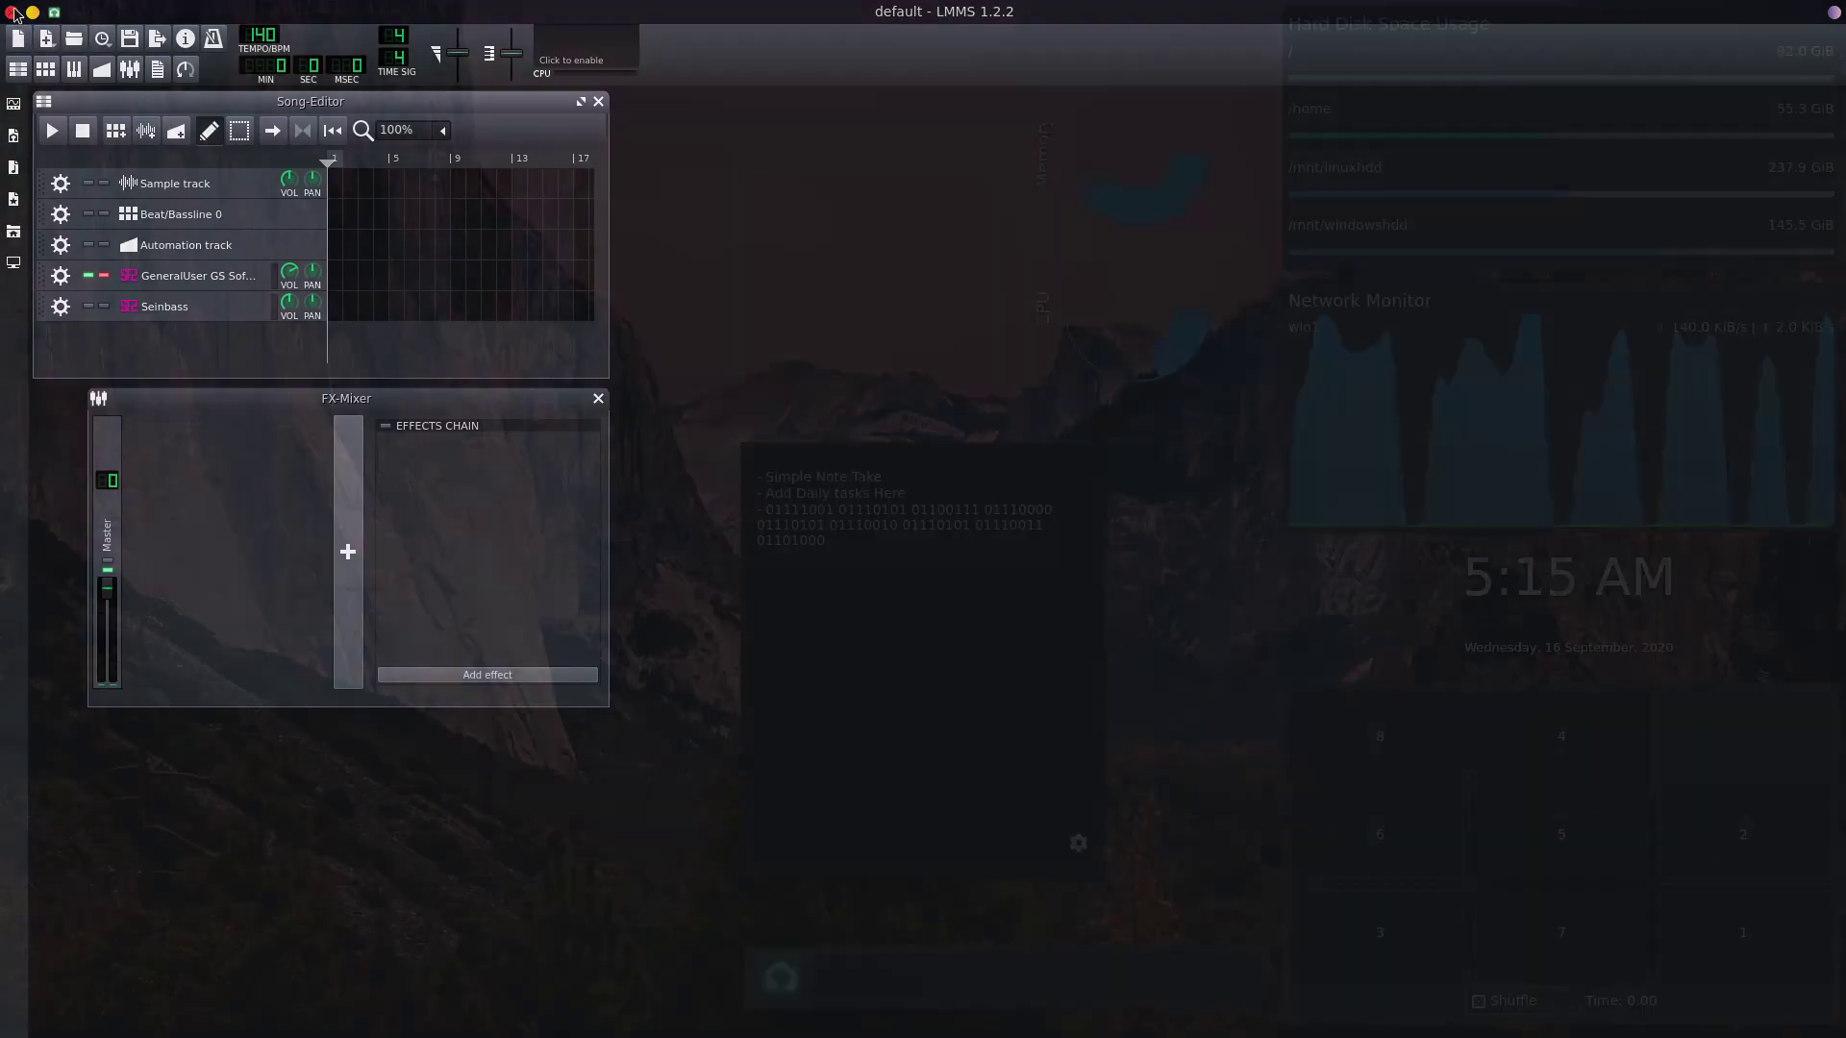
{"action": "left_click", "coordinate": [8, 10]}
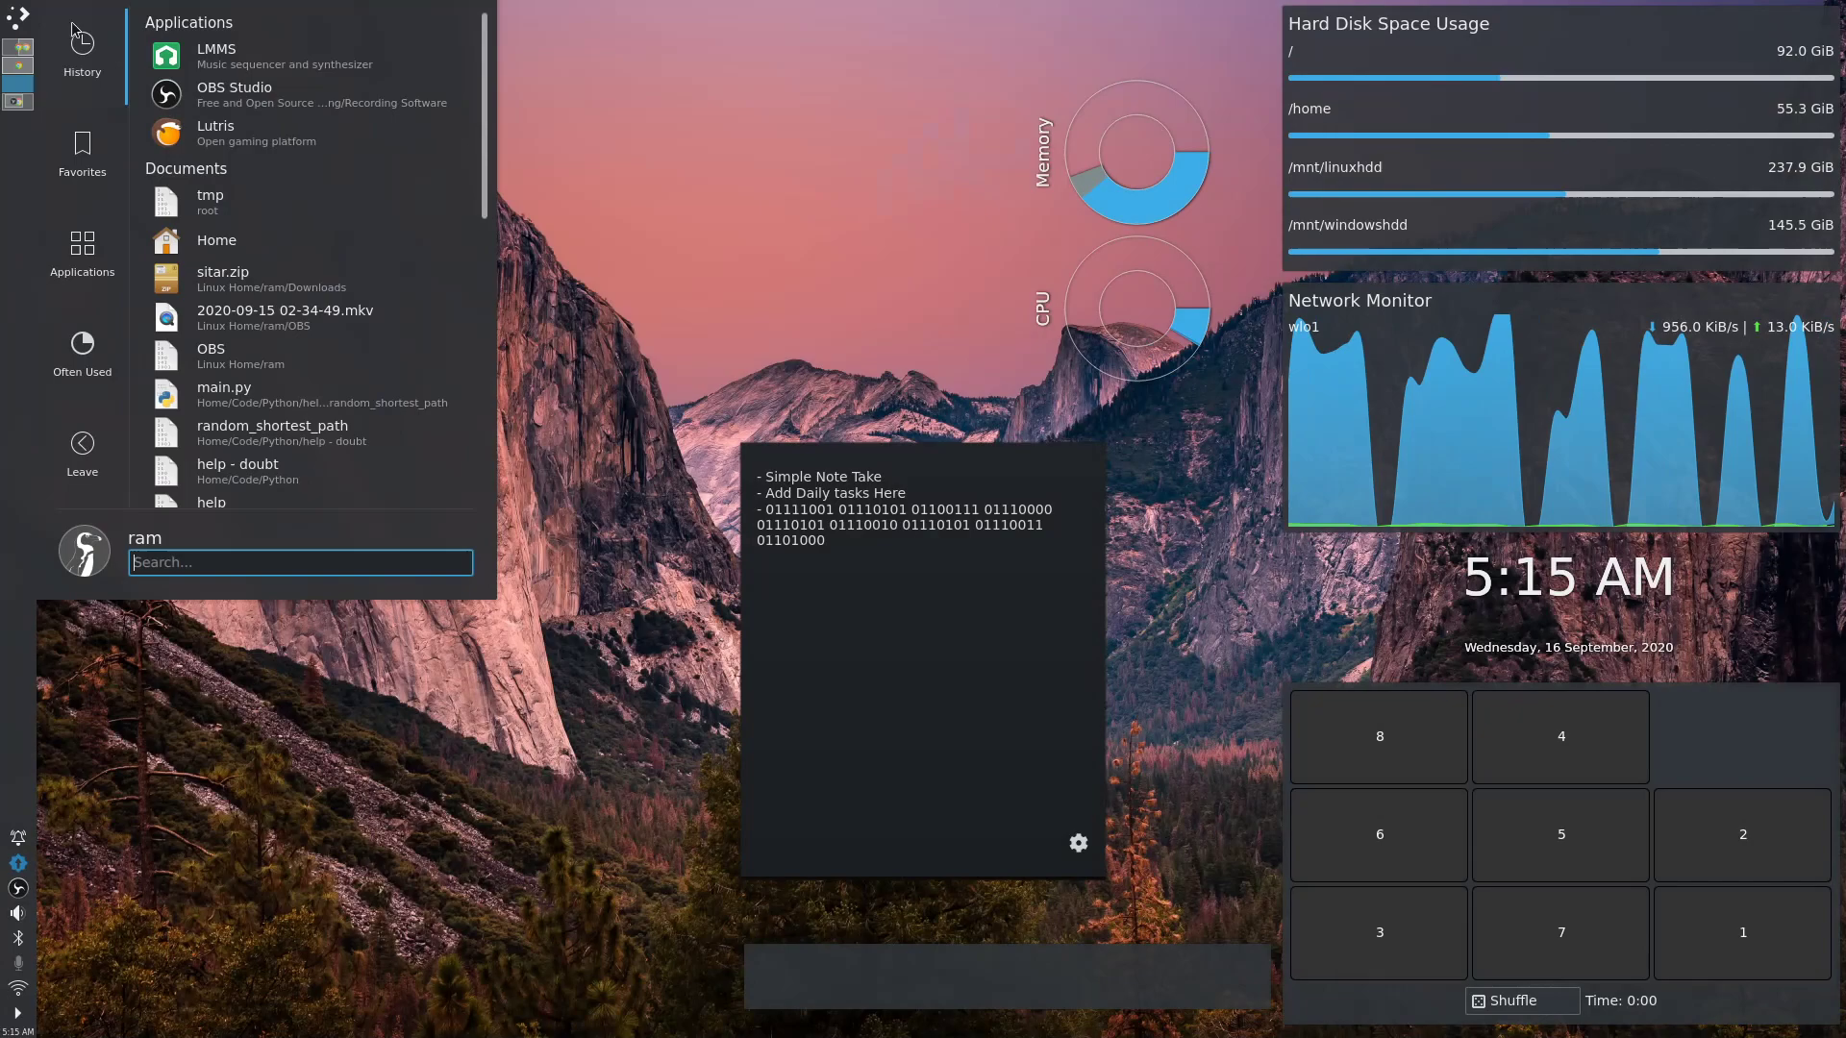
{"action": "left_click", "coordinate": [298, 69]}
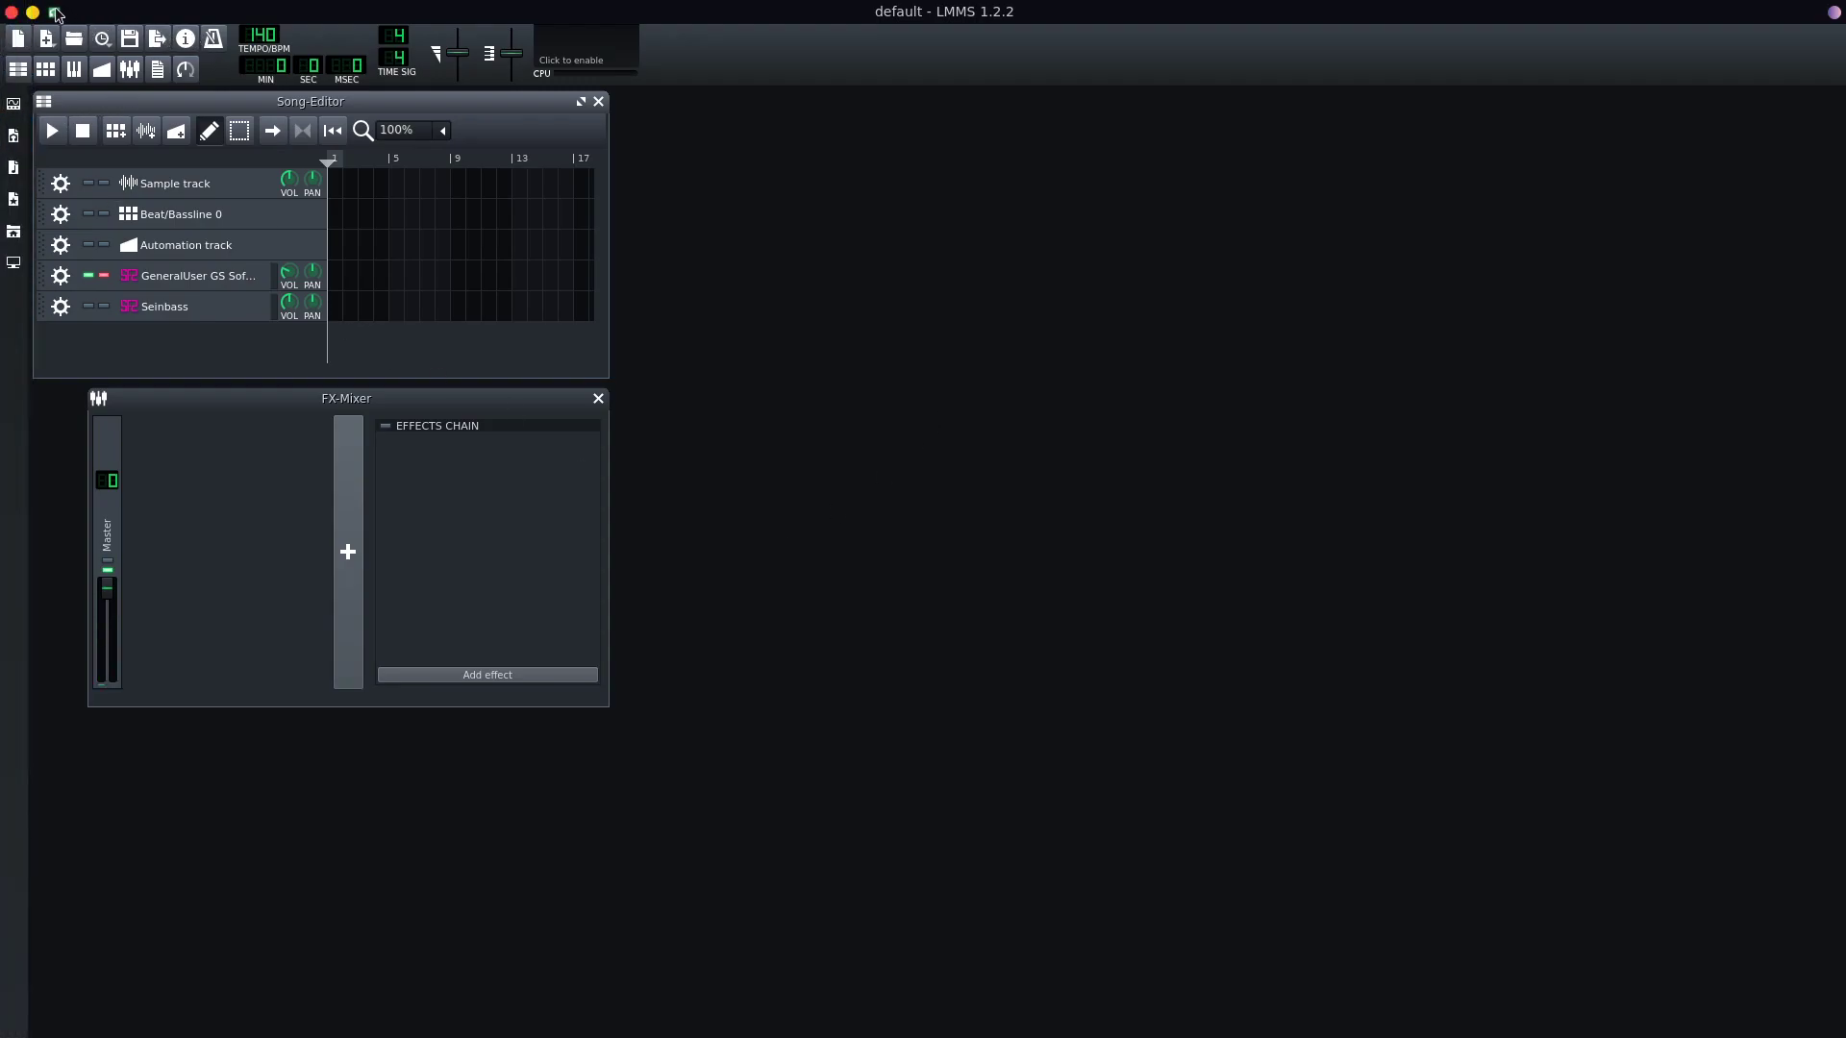
Set Buffer Size to 2304 frames (52.2 ms latency) and acknowledge the restart notice
{"action": "left_click", "coordinate": [53, 19]}
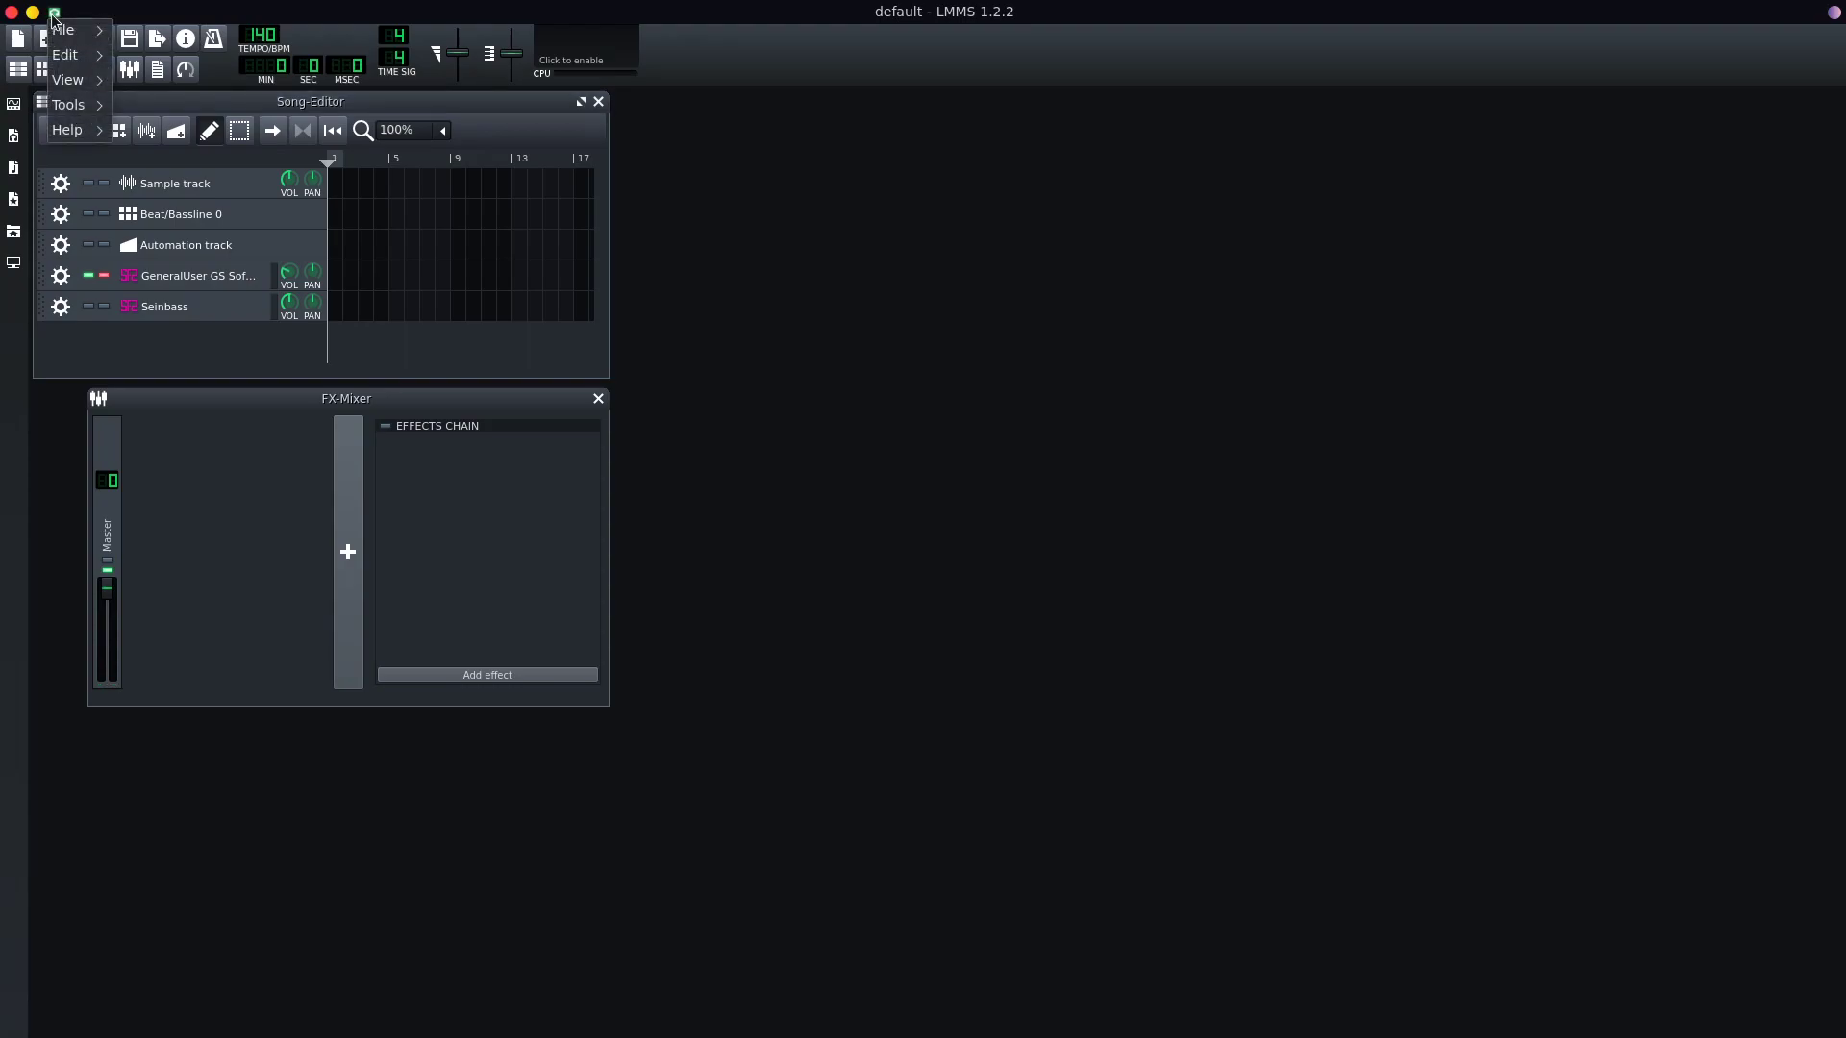
{"action": "mouse_move", "coordinate": [72, 55]}
{"action": "left_click", "coordinate": [168, 112]}
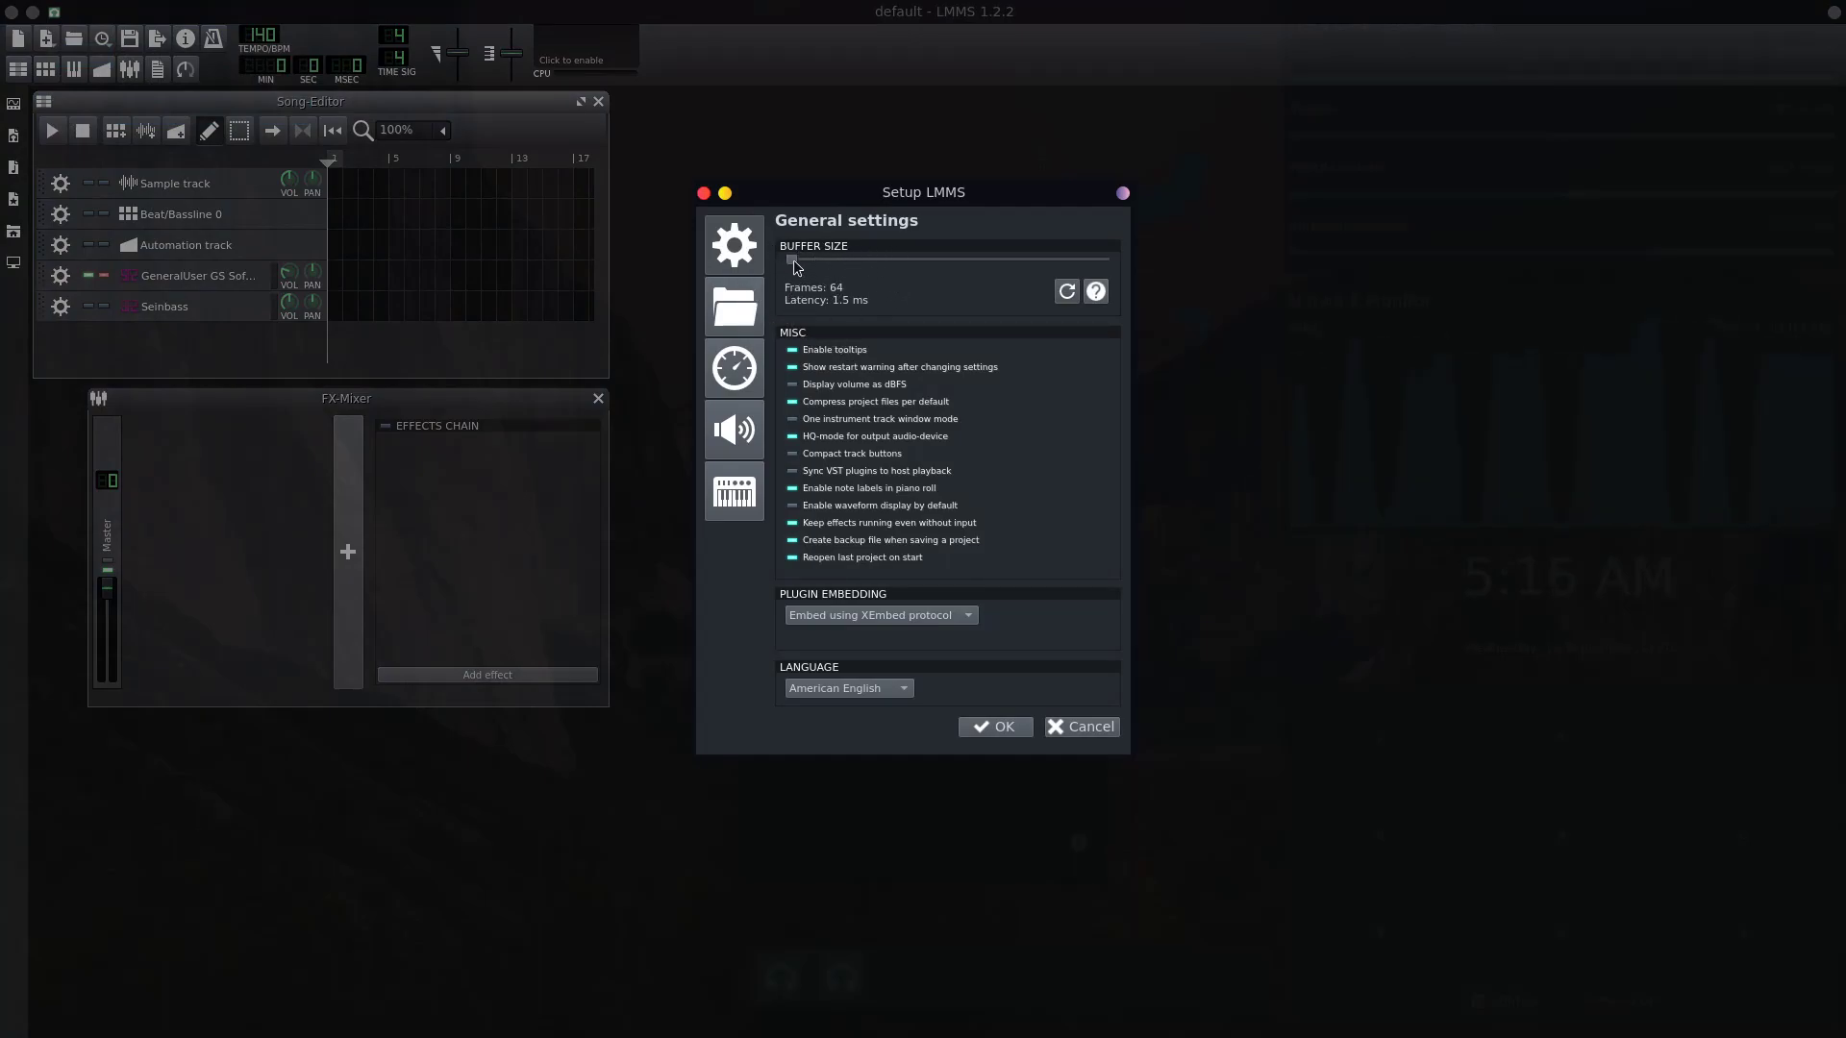
{"action": "left_click_drag", "start_coordinate": [794, 262], "coordinate": [840, 261]}
{"action": "left_click", "coordinate": [1005, 734]}
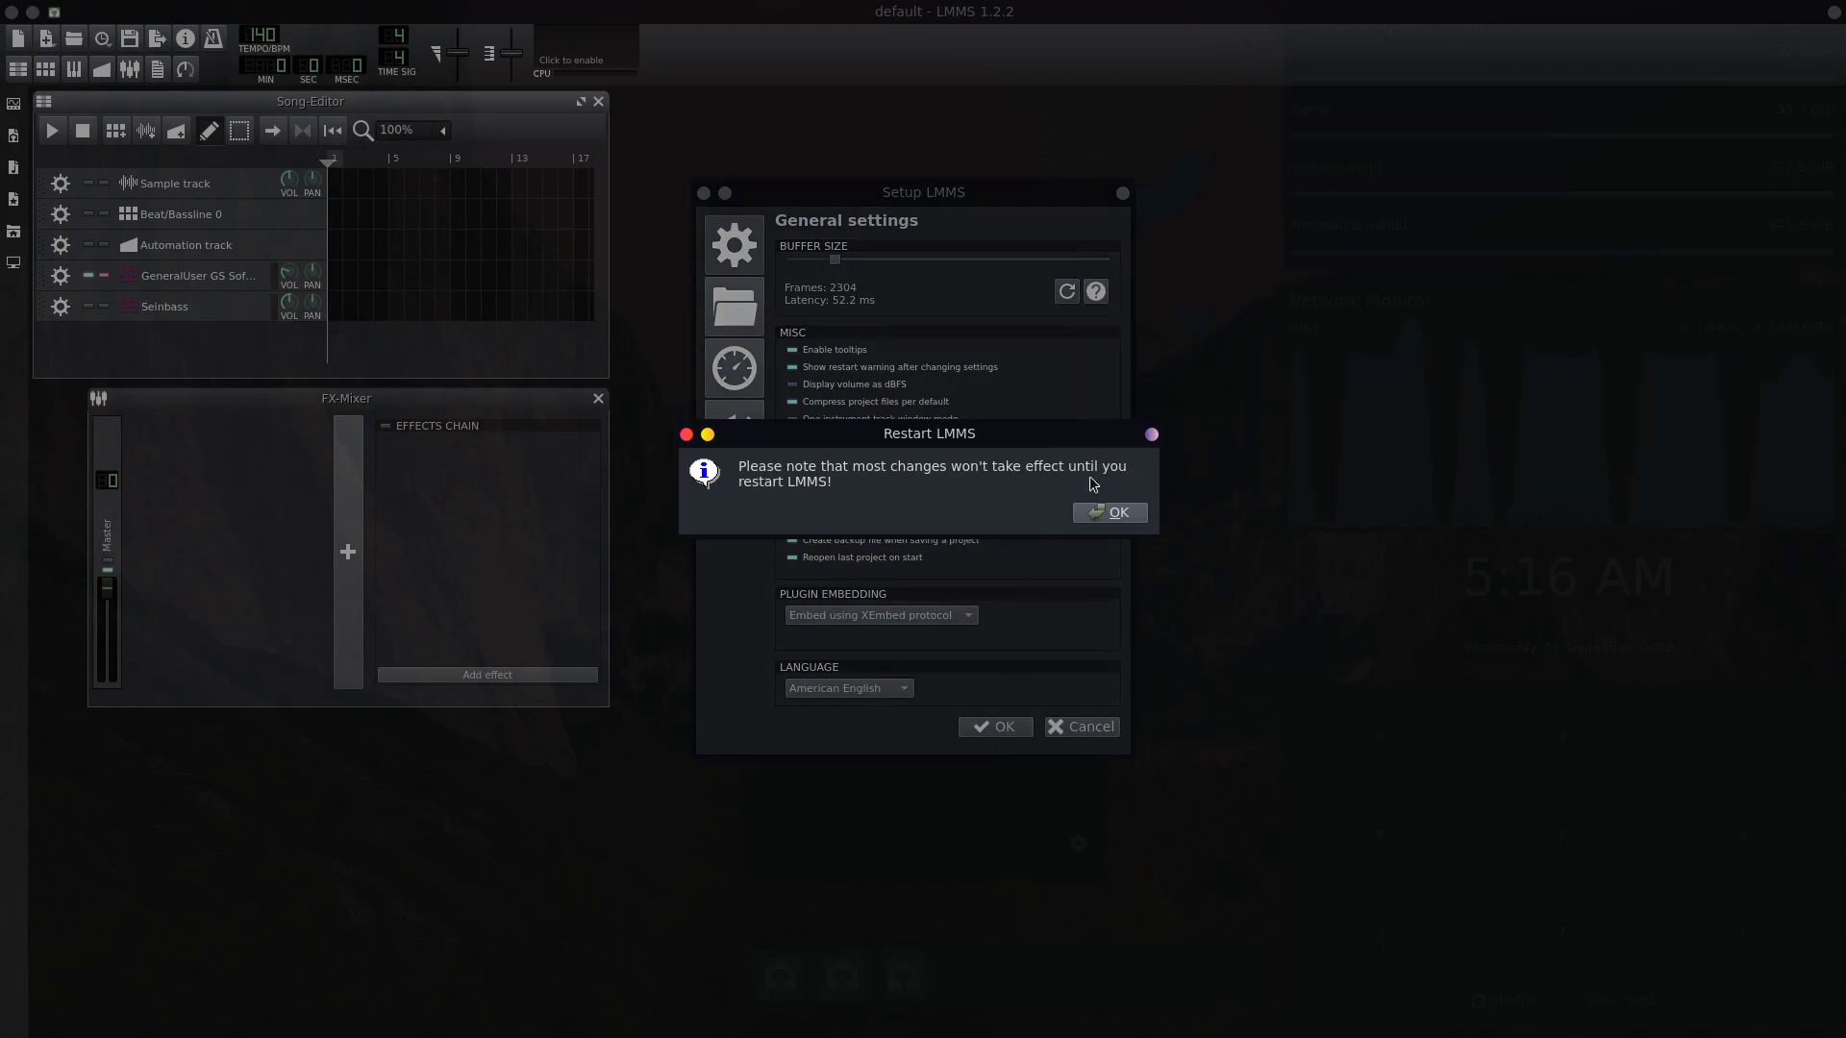
{"action": "left_click", "coordinate": [1115, 519]}
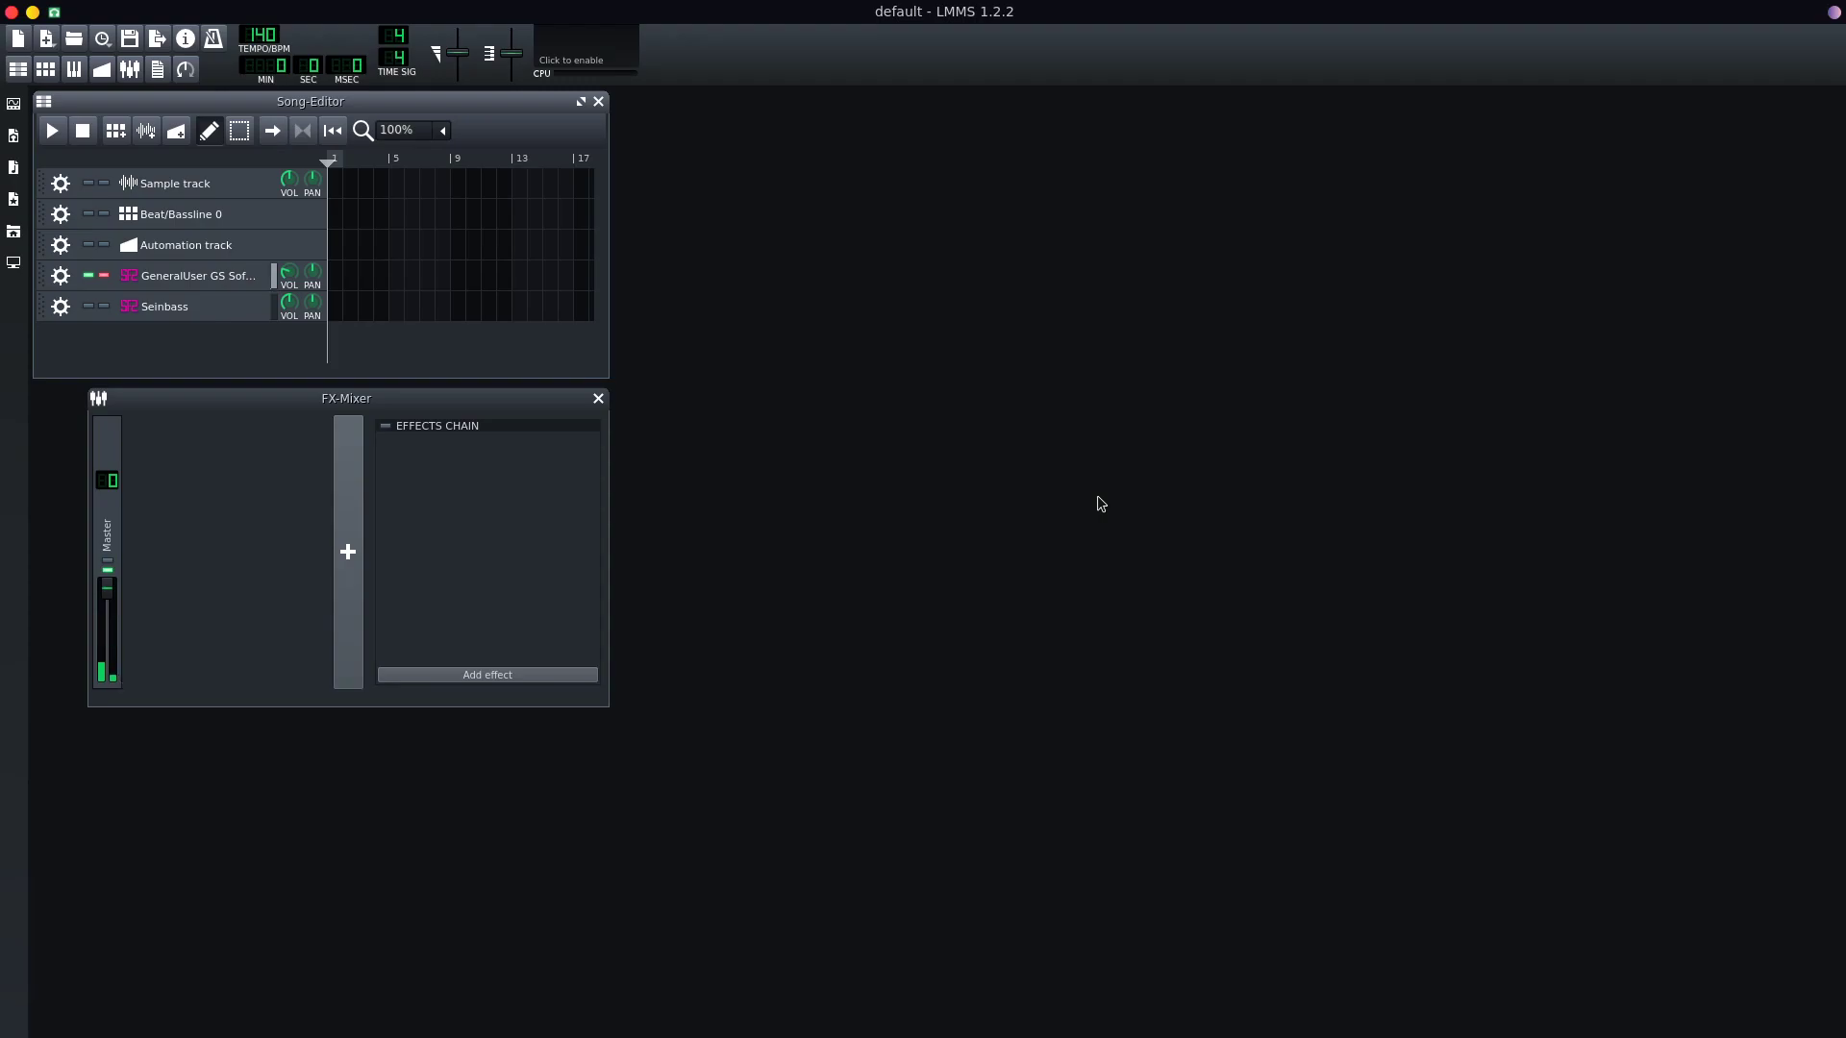
{"action": "left_click", "coordinate": [55, 13]}
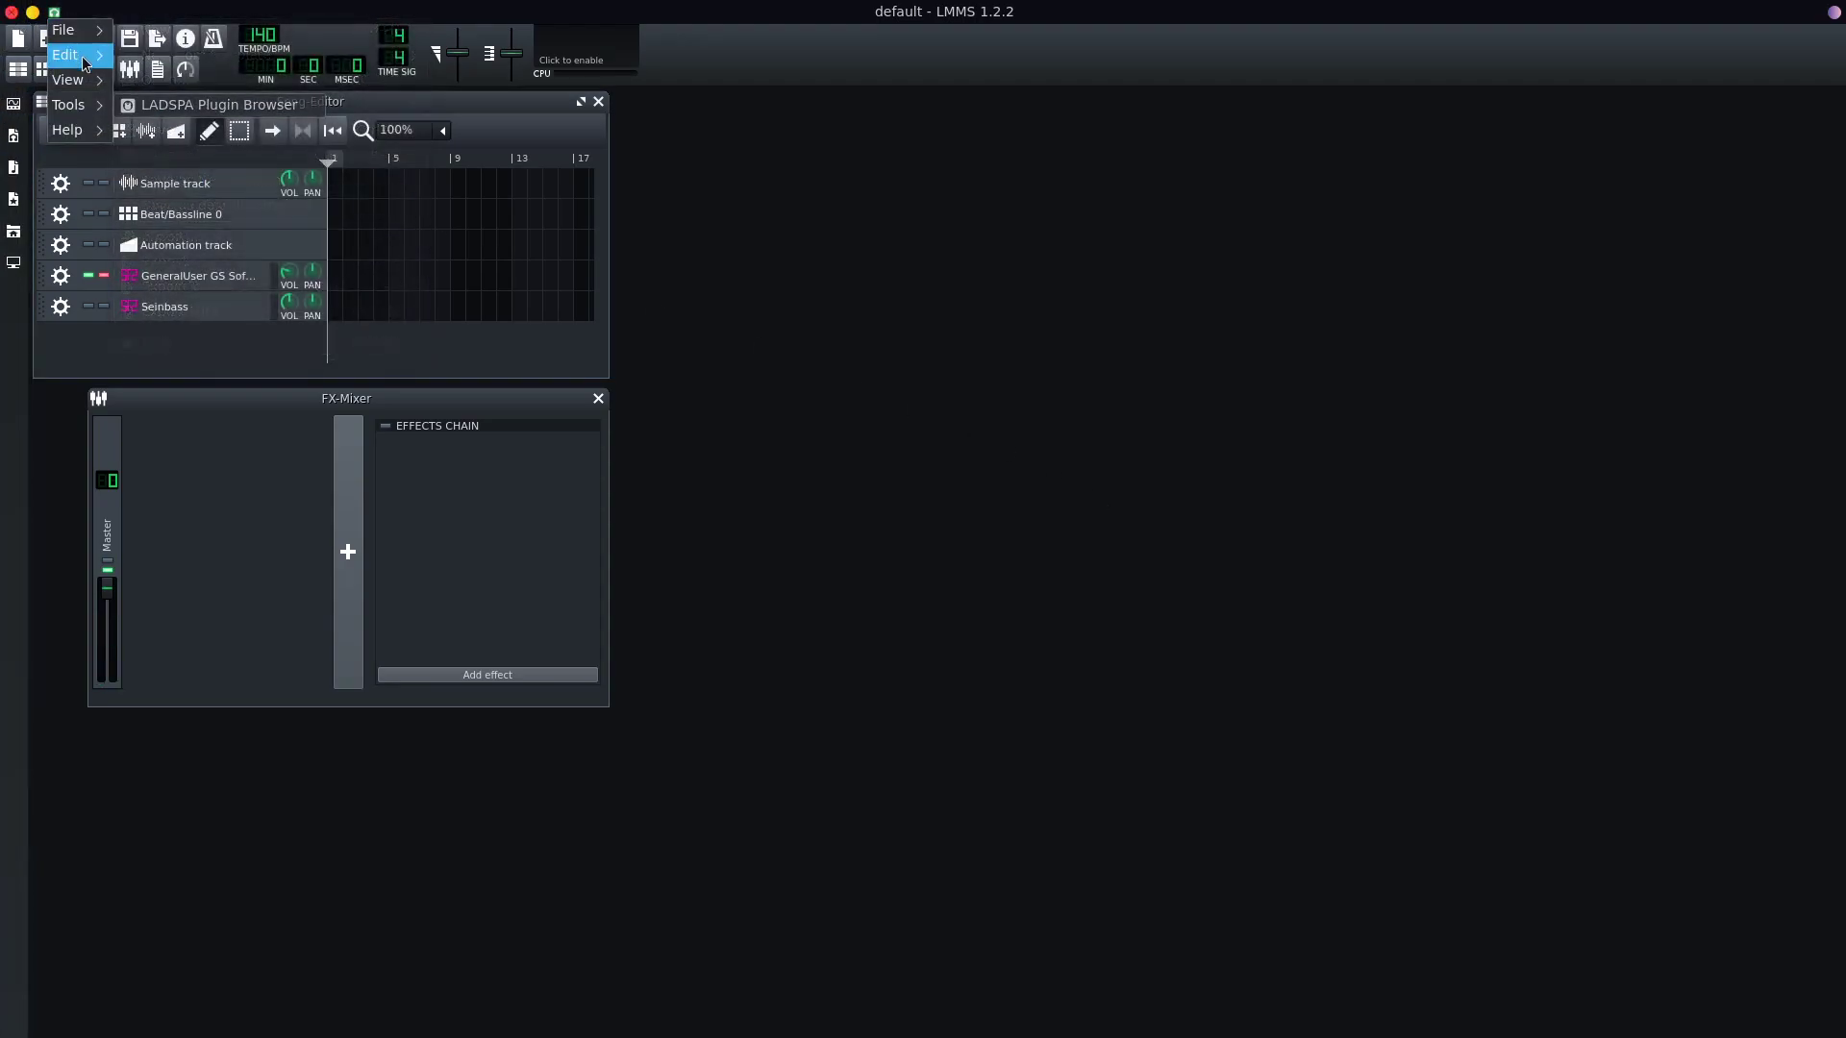
{"action": "mouse_move", "coordinate": [85, 64]}
{"action": "left_click", "coordinate": [194, 112]}
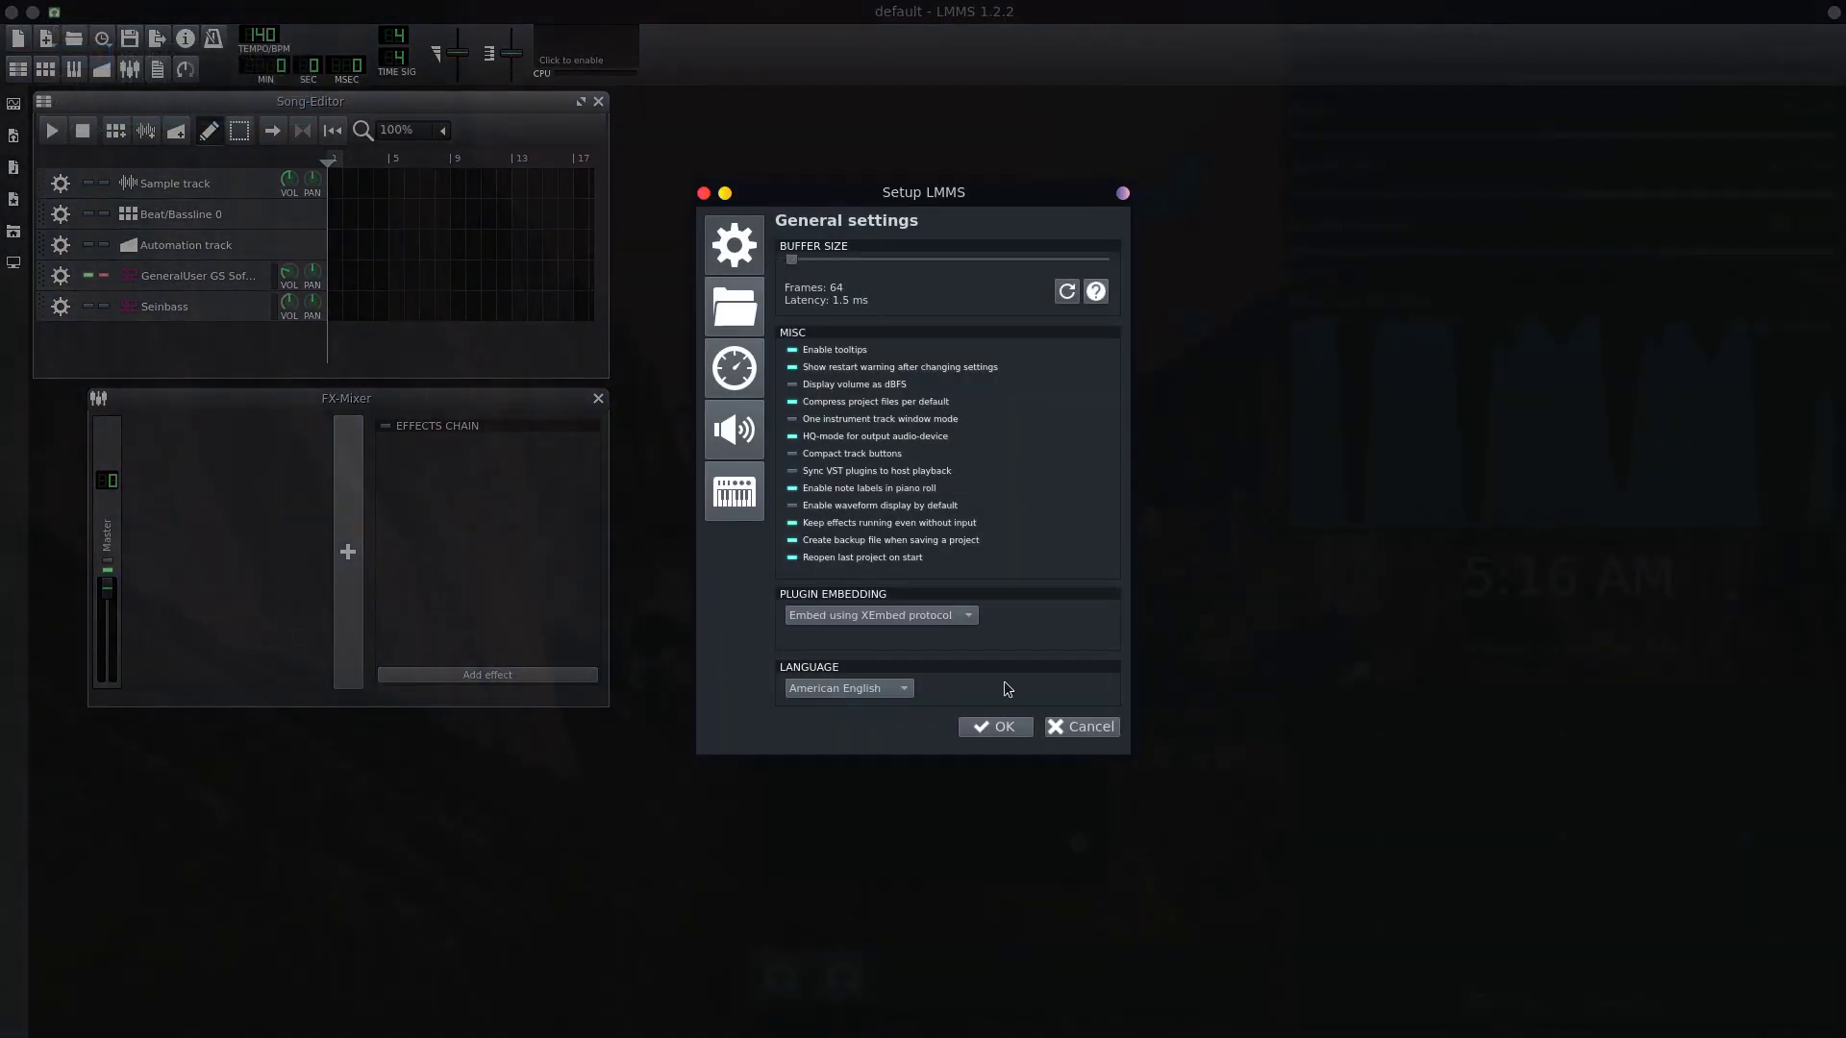
{"action": "left_click", "coordinate": [1003, 727]}
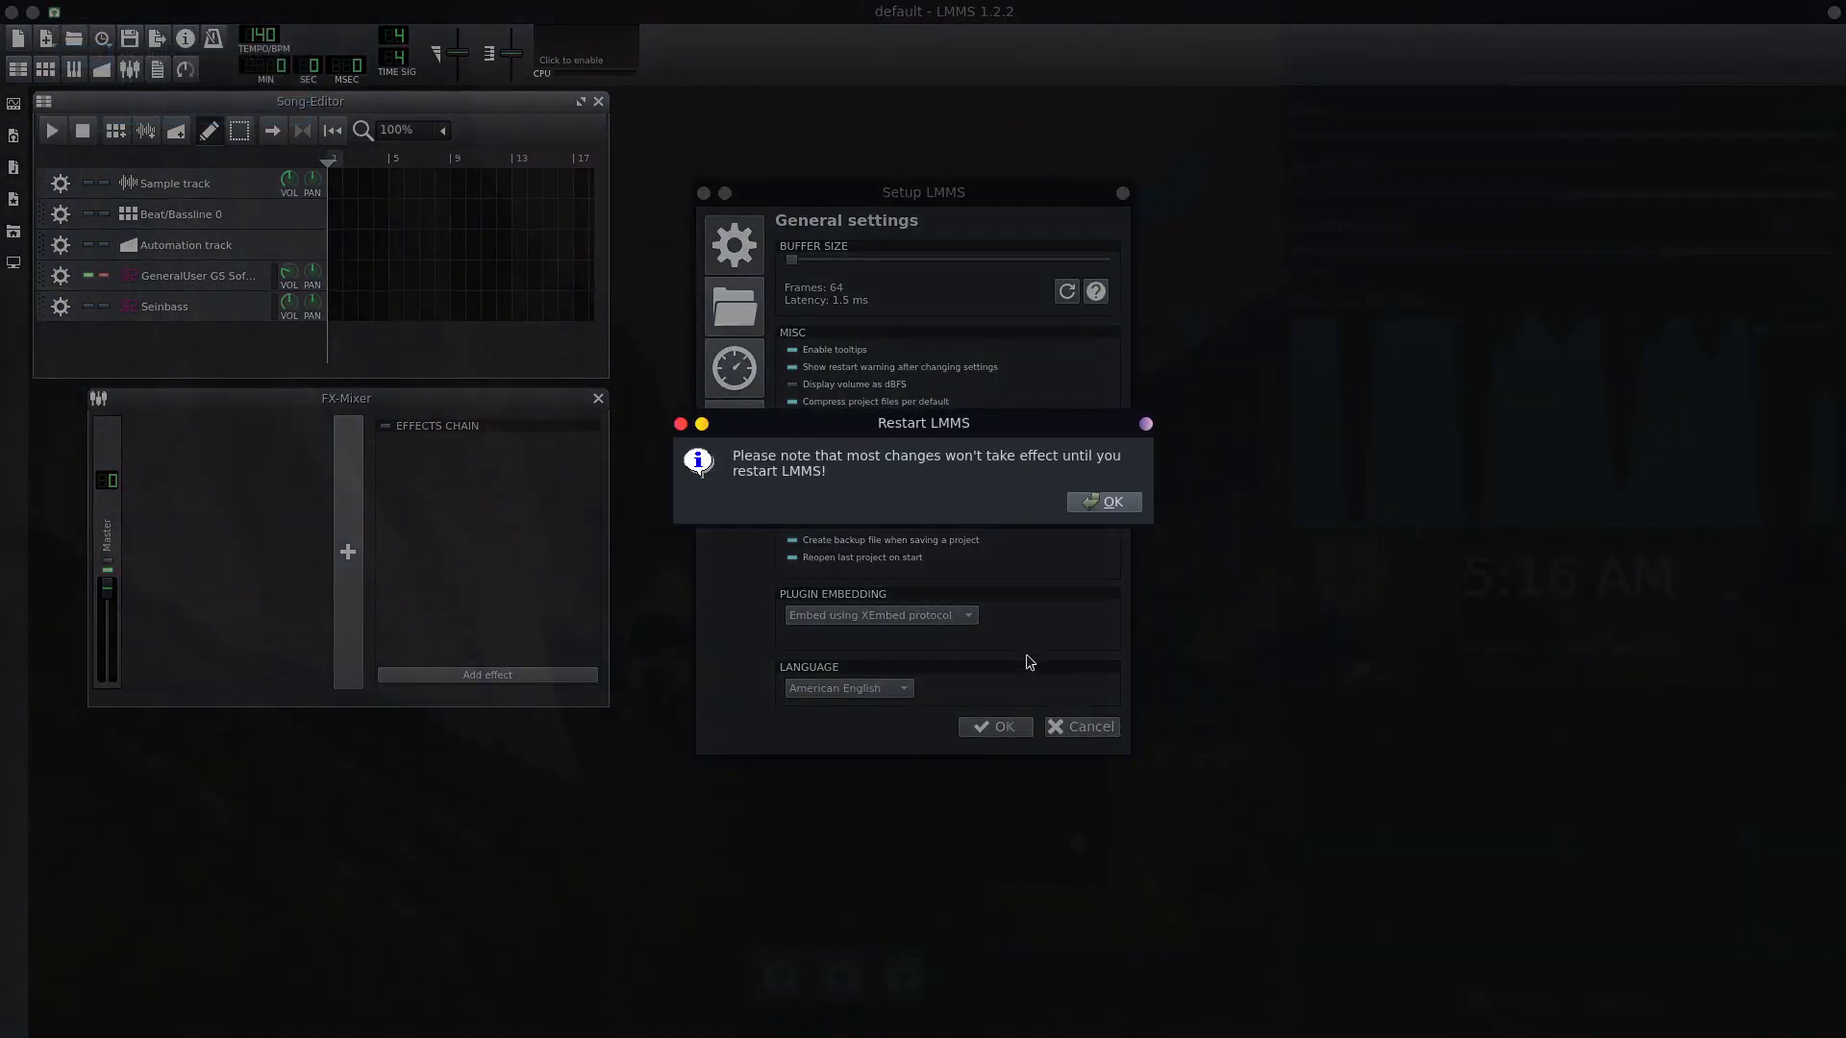
{"action": "left_click", "coordinate": [1103, 499]}
{"action": "mouse_move", "coordinate": [5, 144]}
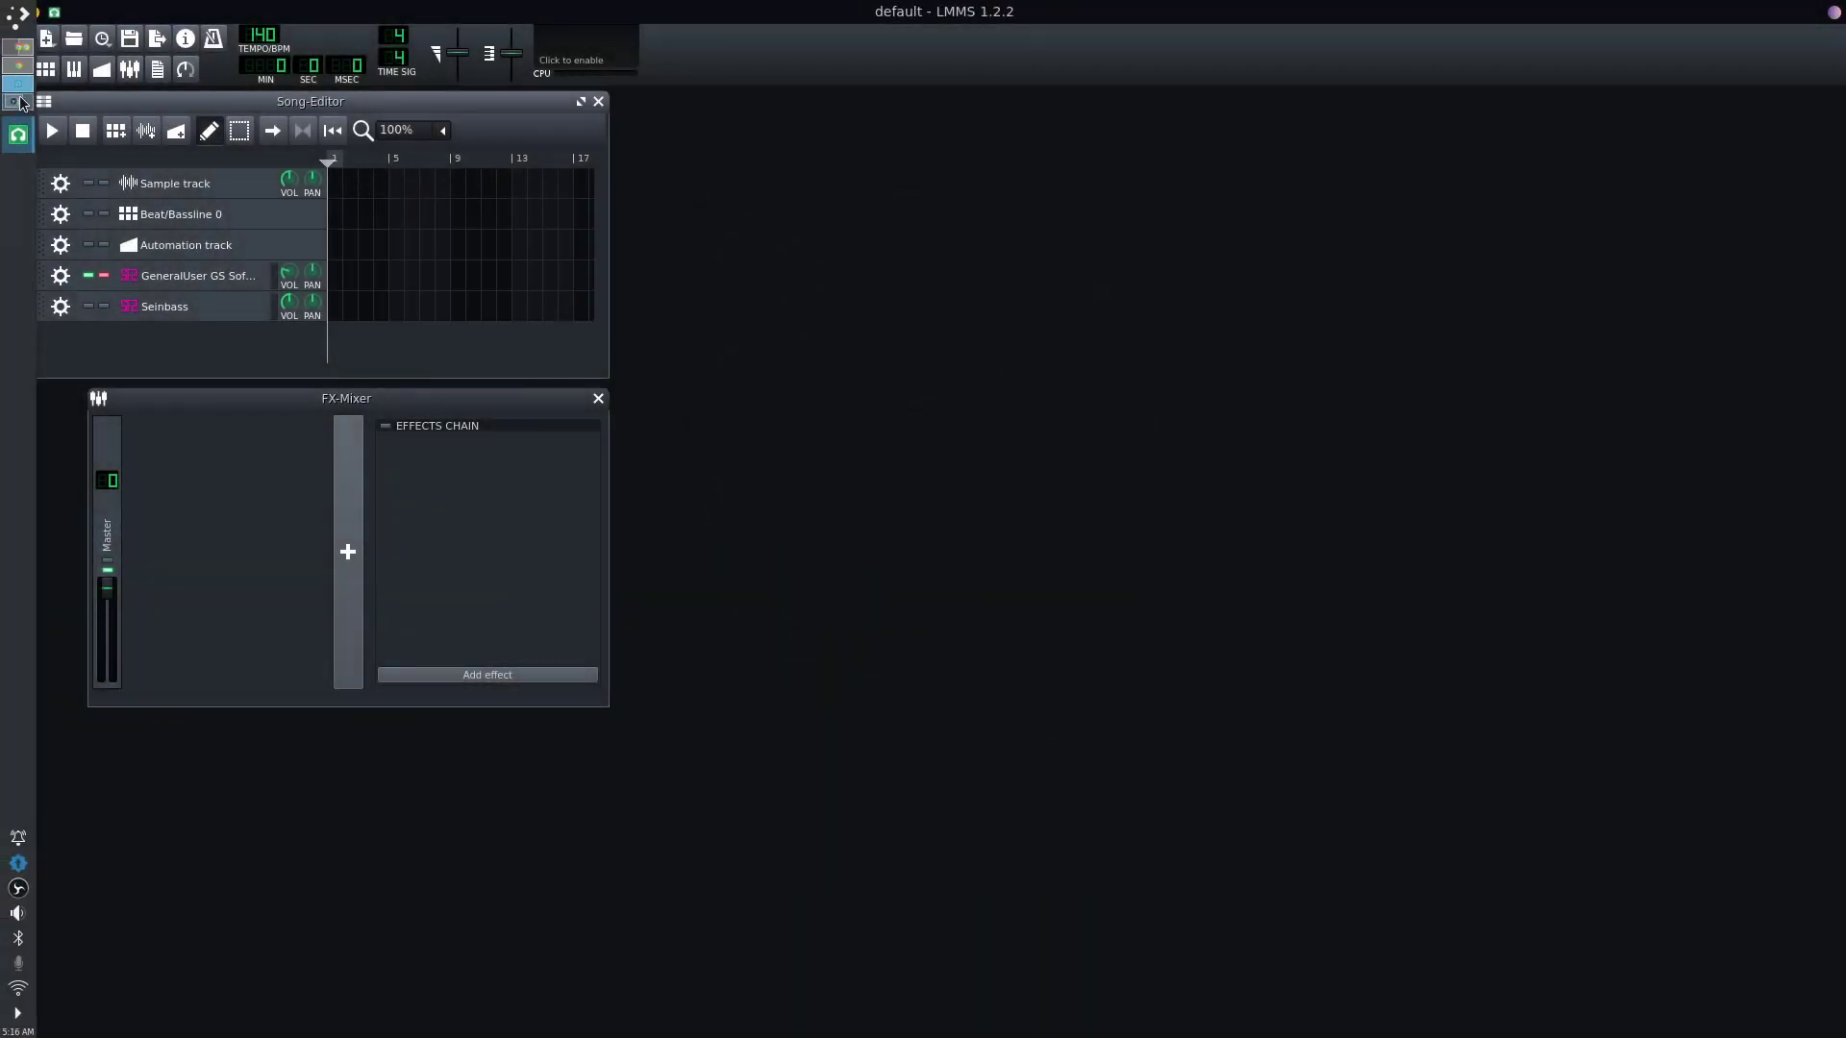